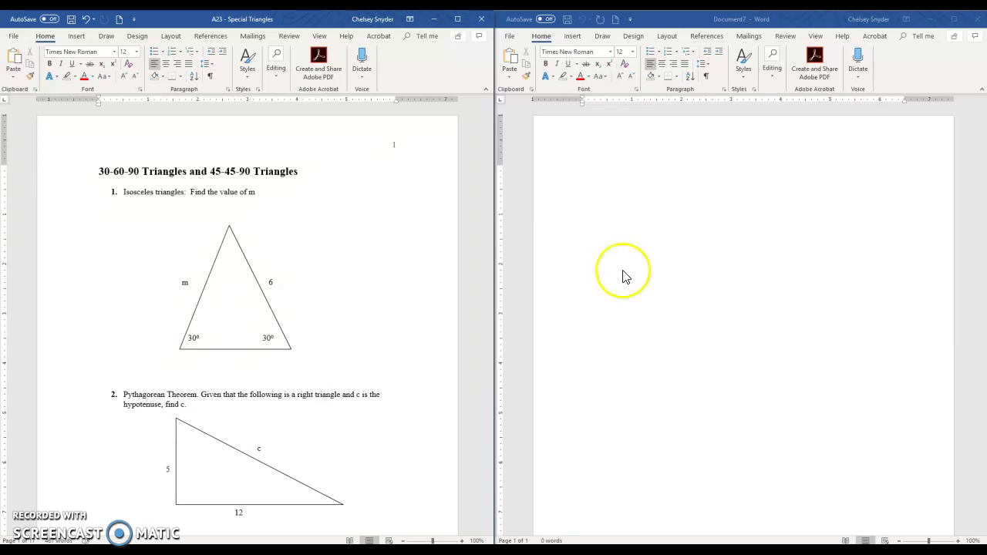
Copy the entire 'A23 - Special Triangles' worksheet and switch to the empty Document7
{"action": "left_click", "coordinate": [178, 215]}
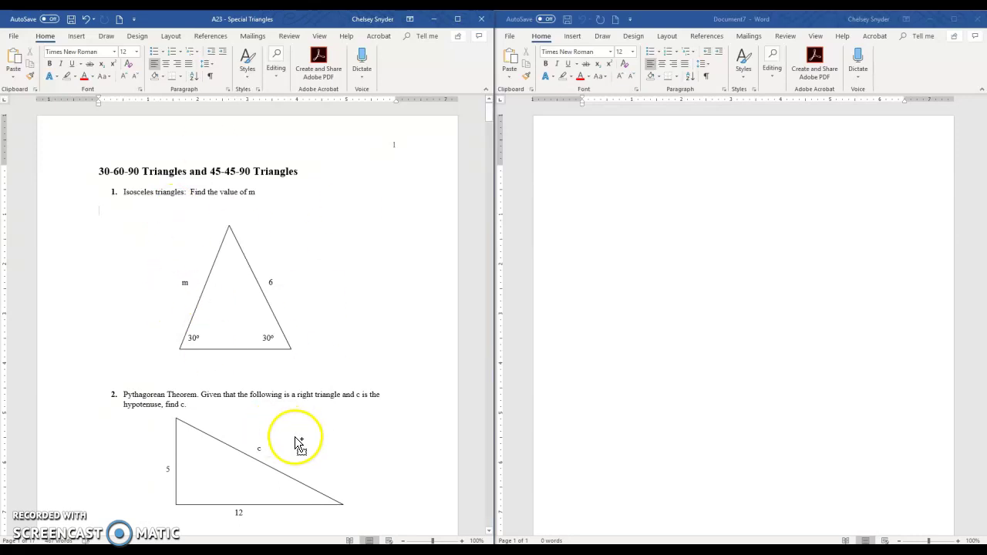
{"action": "key", "text": "ctrl+a"}
{"action": "left_click", "coordinate": [735, 335]}
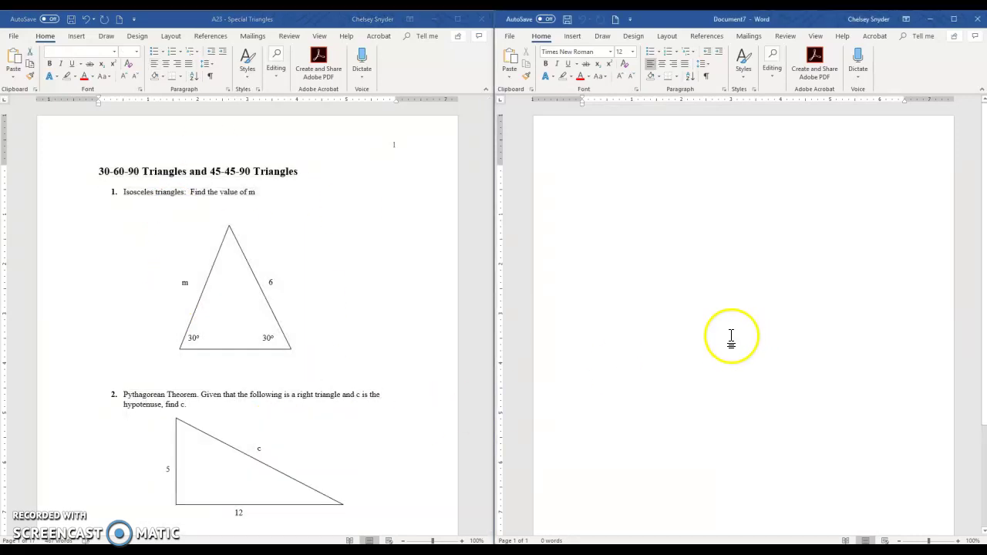
Paste the worksheet into the new document and set all its text to 12 pt
{"action": "key", "text": "ctrl+v"}
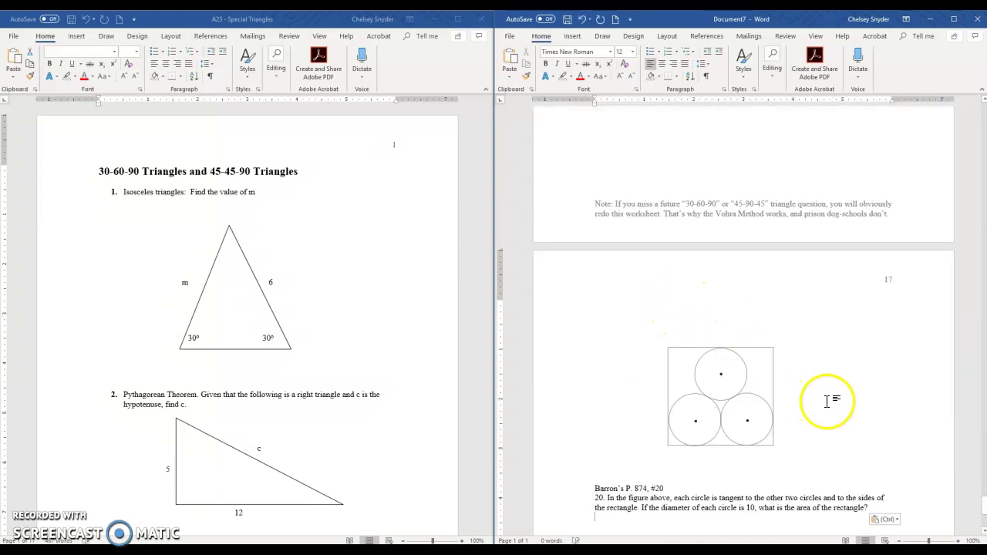
{"action": "left_click", "coordinate": [828, 401]}
{"action": "left_click_drag", "start_coordinate": [984, 511], "coordinate": [972, 95]}
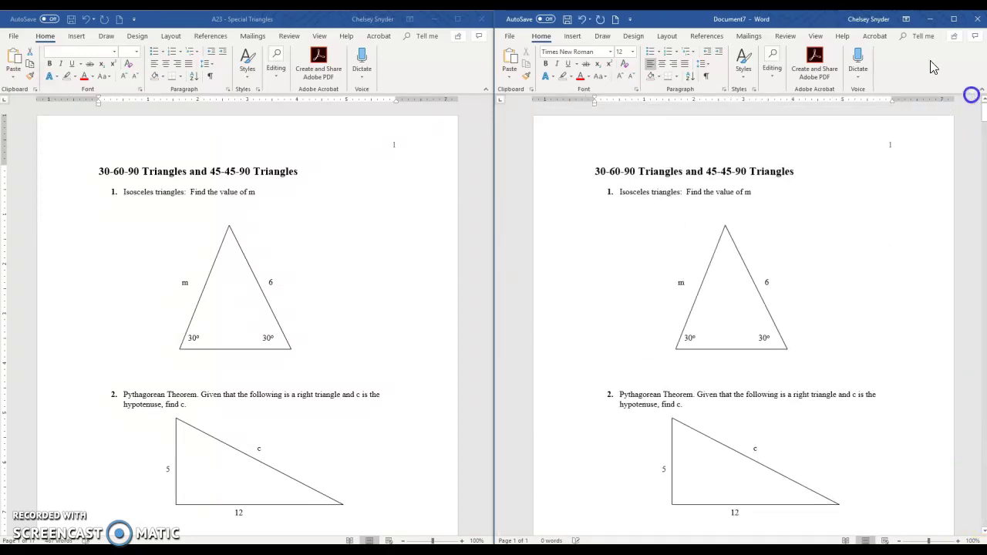
{"action": "left_click", "coordinate": [592, 170]}
{"action": "key", "text": "ctrl+a"}
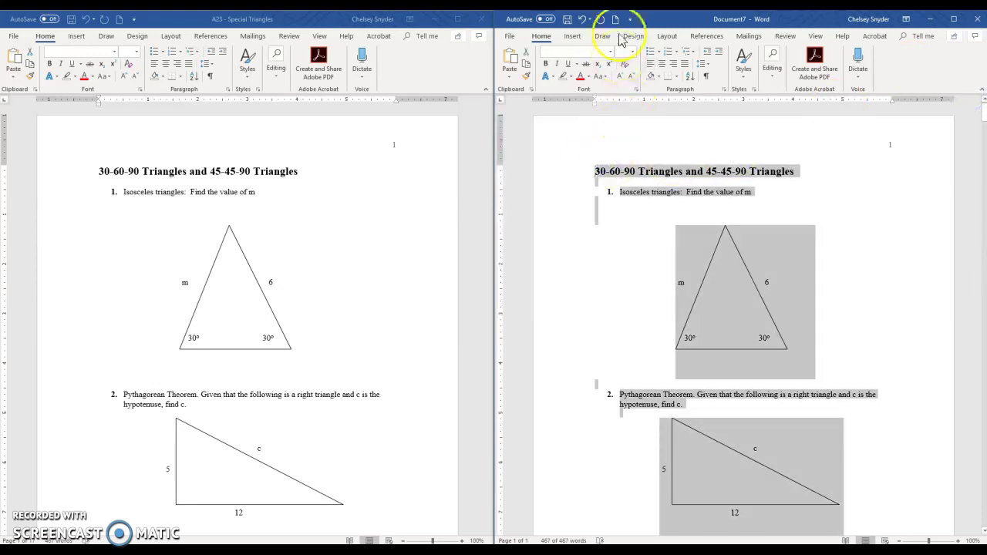
{"action": "left_click", "coordinate": [633, 52]}
{"action": "left_click", "coordinate": [619, 104]}
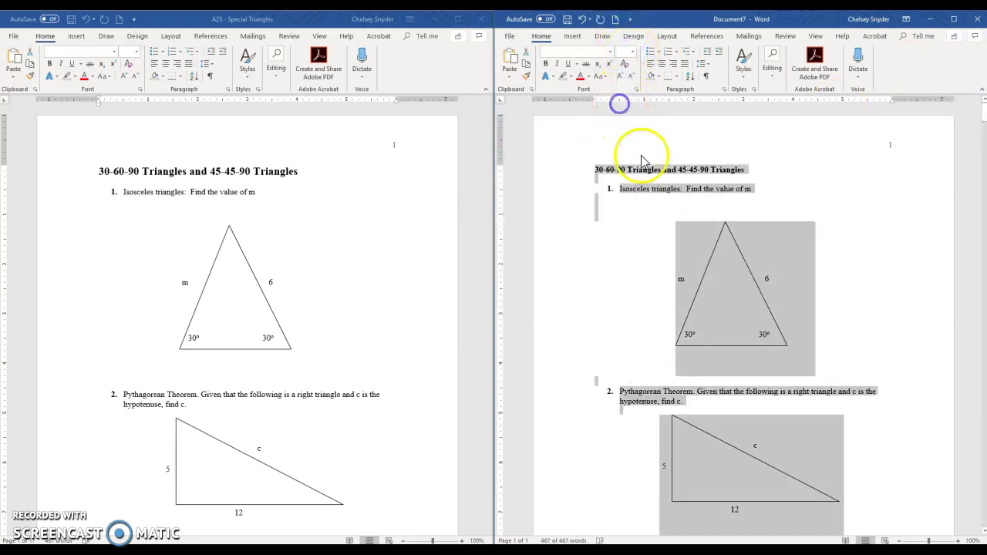
Add a 'var A23 = ["*A23.1' line above the title and join the title and question 1 onto it
{"action": "left_click", "coordinate": [596, 168]}
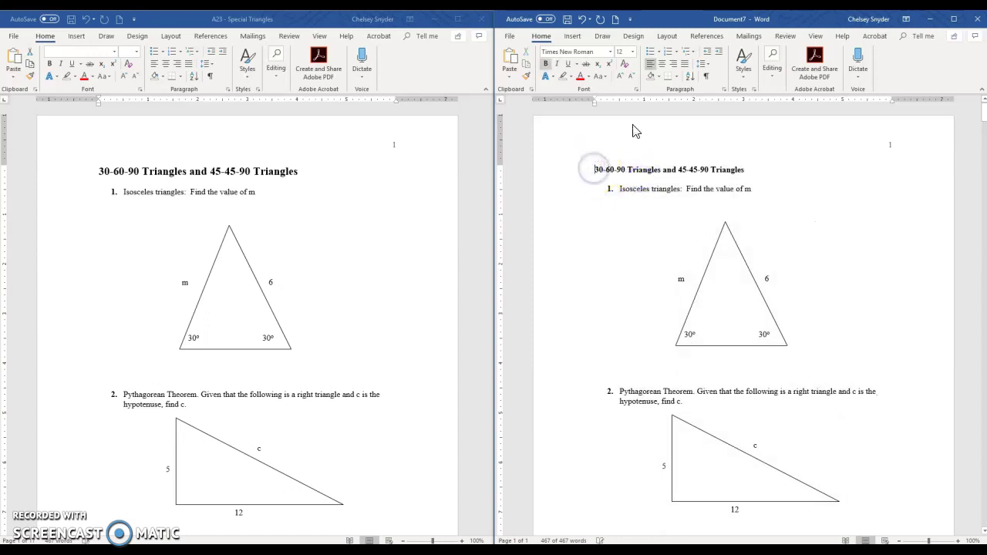
{"action": "key", "text": "Return"}
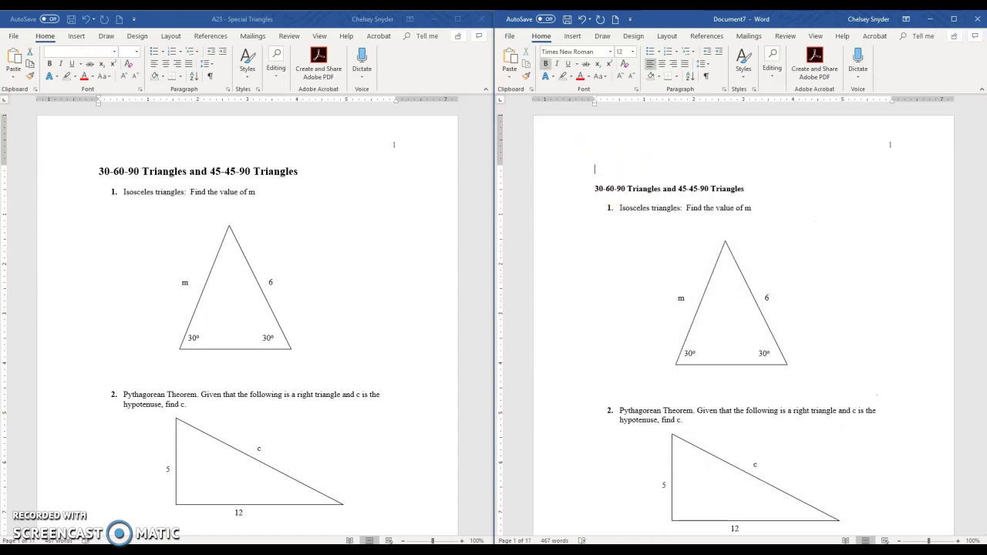
{"action": "type", "text": "var A23 = [\"*A23.1\""}
{"action": "key", "text": "Delete"}
{"action": "key", "text": "Delete"}
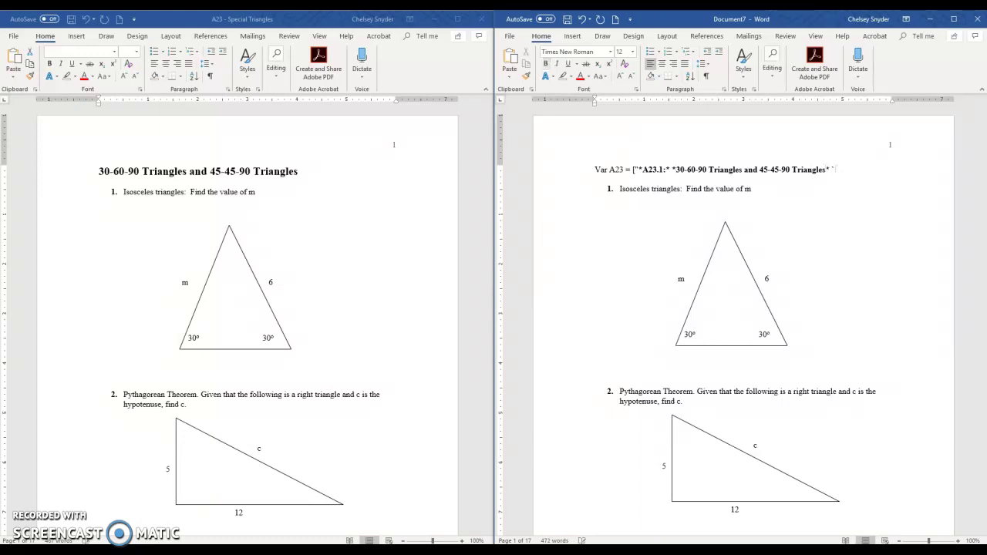
{"action": "key", "text": "Delete"}
{"action": "key", "text": "Delete"}
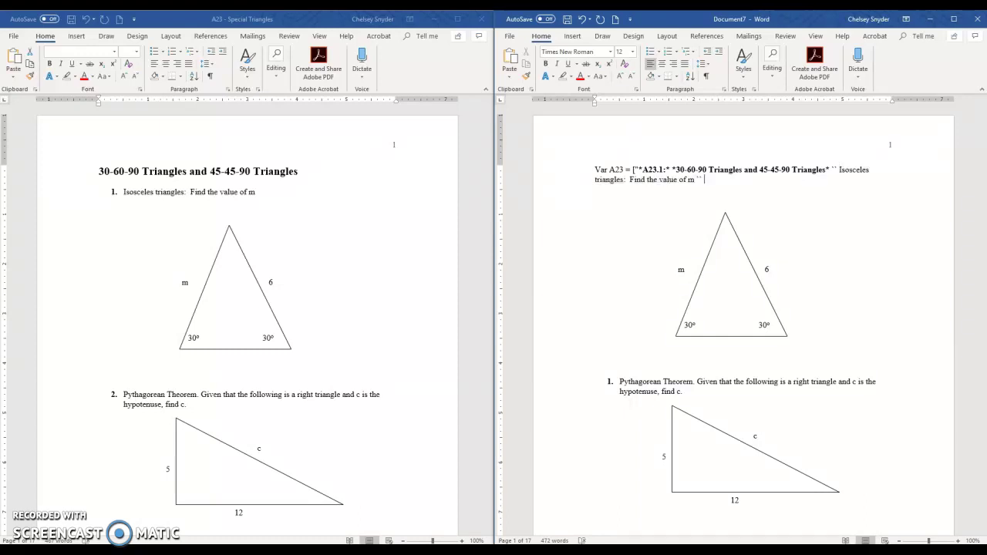
{"action": "key", "text": "ctrl+s"}
{"action": "left_click", "coordinate": [514, 40]}
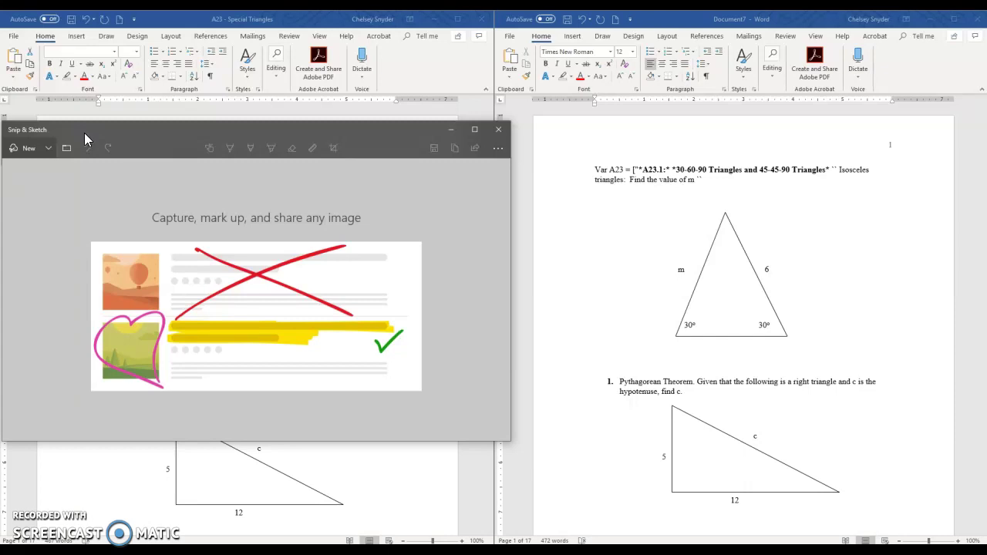
Snip the isosceles triangle (m, 6, two 30° angles) and clear all practice ink from it
{"action": "left_click", "coordinate": [19, 149]}
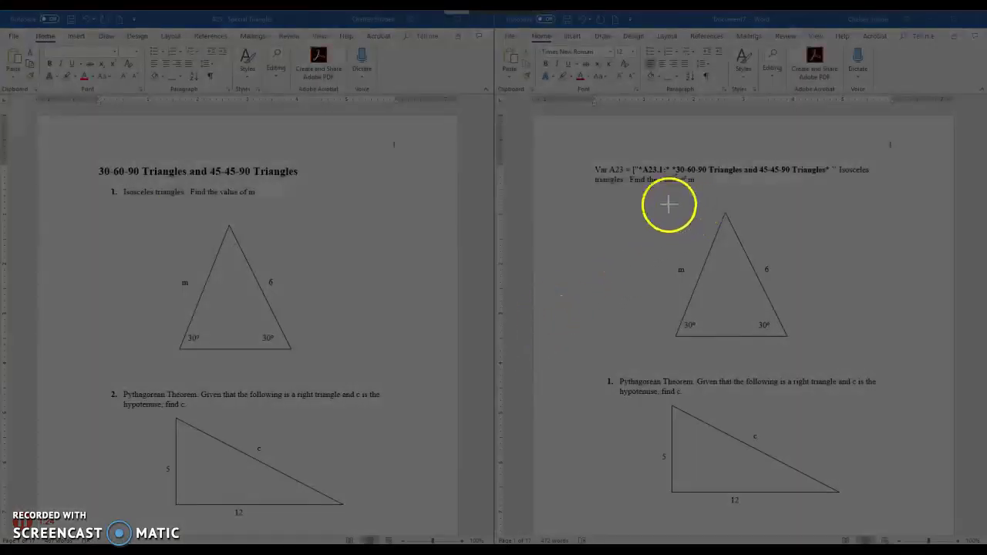
{"action": "left_click_drag", "start_coordinate": [662, 193], "coordinate": [799, 349]}
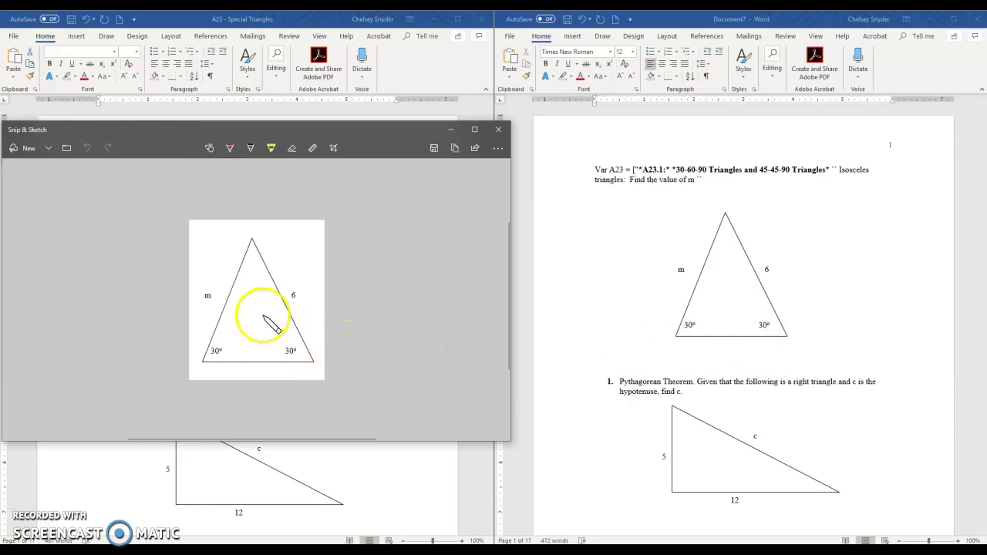
{"action": "mouse_move", "coordinate": [265, 320]}
{"action": "left_mouse_down"}
{"action": "mouse_move", "coordinate": [282, 275]}
{"action": "mouse_move", "coordinate": [231, 286]}
{"action": "mouse_move", "coordinate": [231, 339]}
{"action": "mouse_move", "coordinate": [213, 286]}
{"action": "mouse_move", "coordinate": [221, 276]}
{"action": "left_mouse_up"}
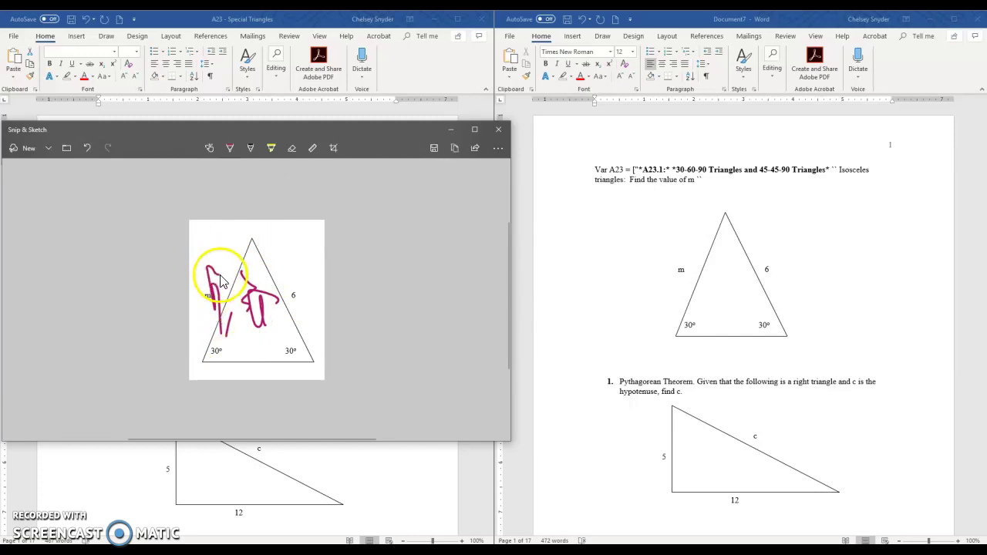
{"action": "mouse_move", "coordinate": [301, 293]}
{"action": "left_mouse_down"}
{"action": "mouse_move", "coordinate": [298, 342]}
{"action": "mouse_move", "coordinate": [275, 275]}
{"action": "mouse_move", "coordinate": [286, 286]}
{"action": "left_mouse_up"}
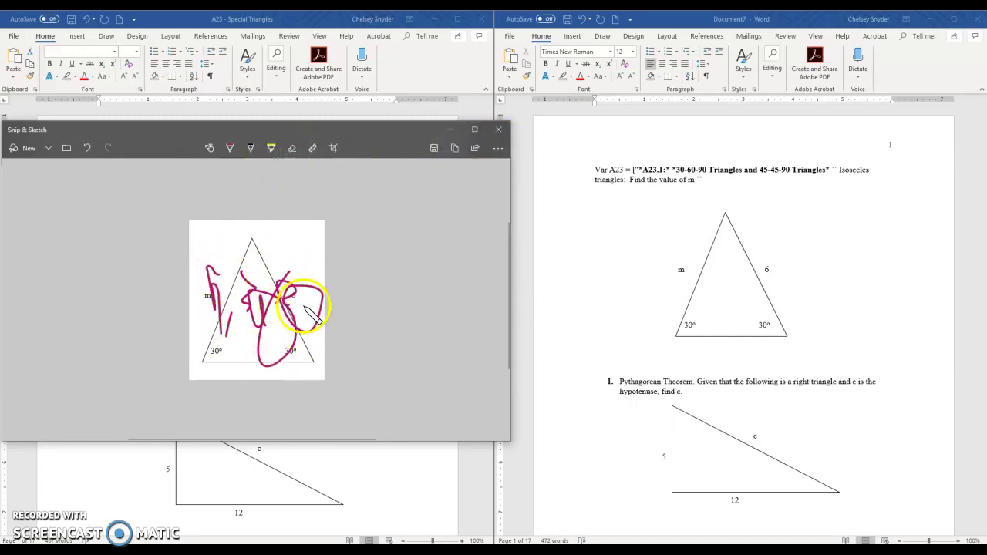
{"action": "key", "text": "ctrl+z"}
{"action": "key", "text": "ctrl+z"}
{"action": "key", "text": "ctrl+z"}
{"action": "key", "text": "ctrl+z"}
{"action": "key", "text": "ctrl+z"}
{"action": "key", "text": "ctrl+z"}
{"action": "key", "text": "ctrl+z"}
{"action": "key", "text": "ctrl+z"}
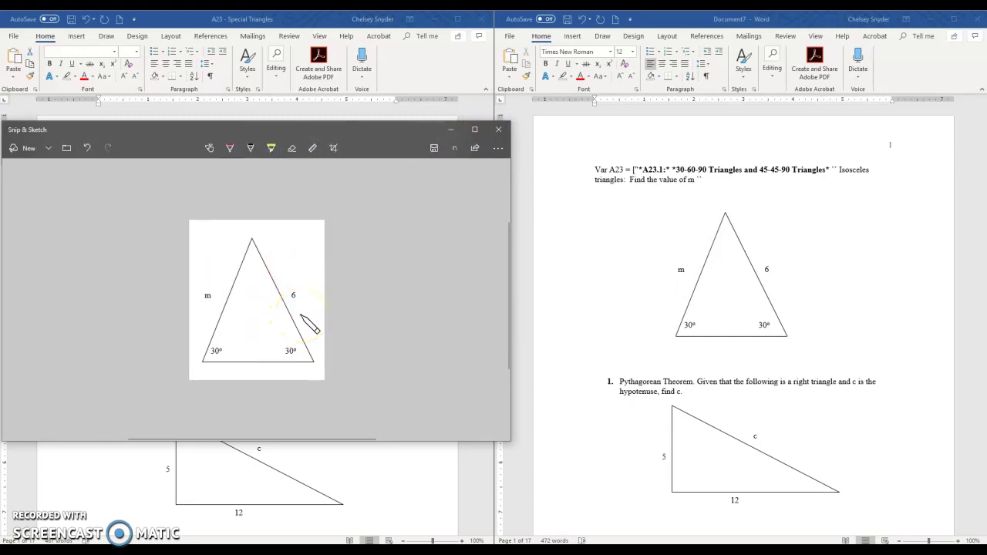
{"action": "key", "text": "ctrl+z"}
{"action": "left_click", "coordinate": [316, 349]}
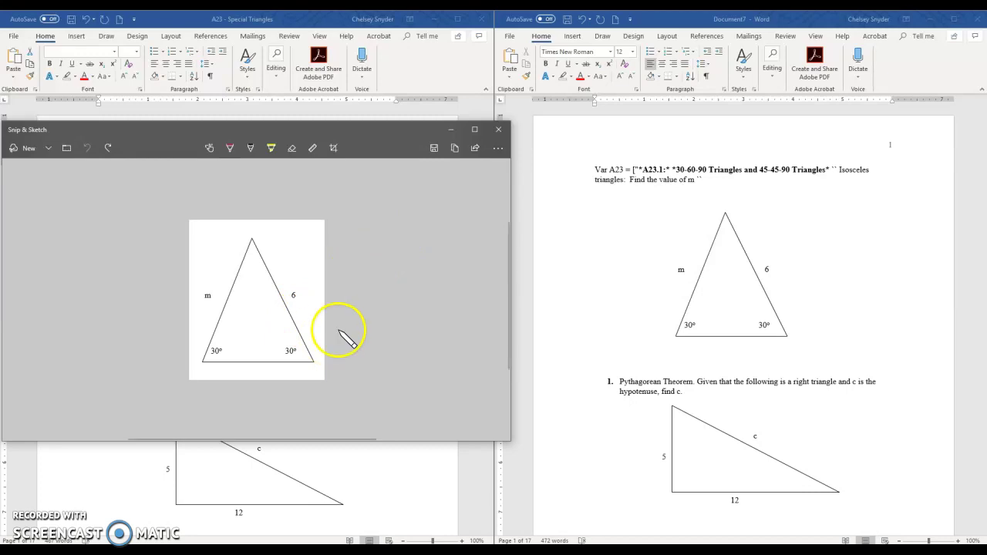
{"action": "mouse_move", "coordinate": [236, 334]}
{"action": "left_mouse_down"}
{"action": "mouse_move", "coordinate": [237, 260]}
{"action": "mouse_move", "coordinate": [180, 243]}
{"action": "mouse_move", "coordinate": [221, 231]}
{"action": "left_mouse_up"}
{"action": "key", "text": "ctrl+z"}
{"action": "key", "text": "ctrl+z"}
{"action": "key", "text": "ctrl+z"}
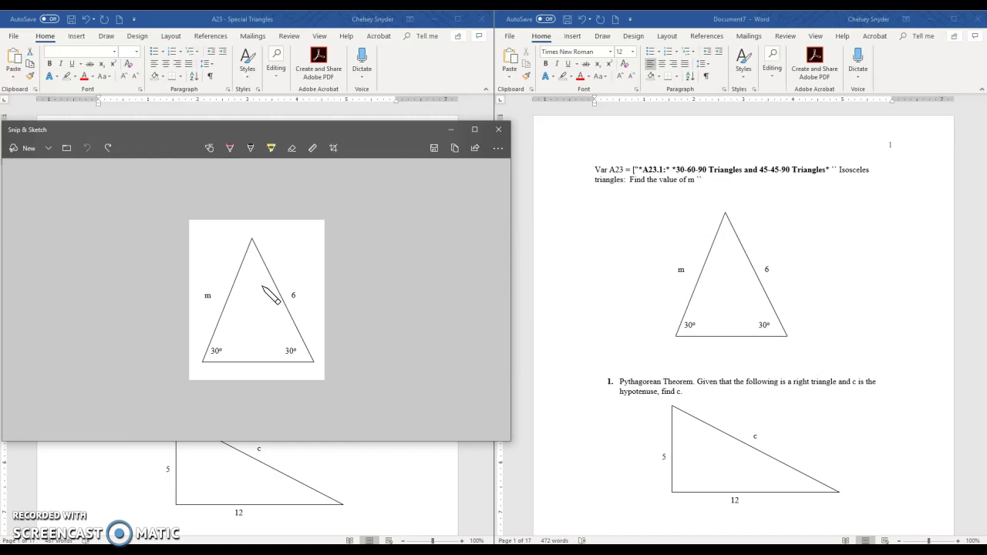
Save the triangle snip as a JPG in Downloads under its default name and close Snip & Sketch
{"action": "left_click", "coordinate": [435, 152]}
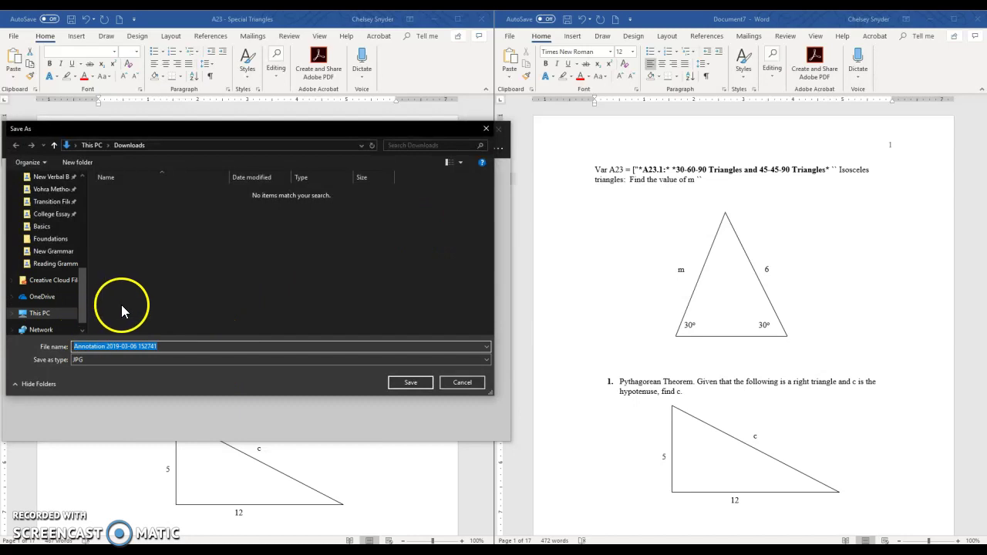
{"action": "left_click", "coordinate": [417, 384]}
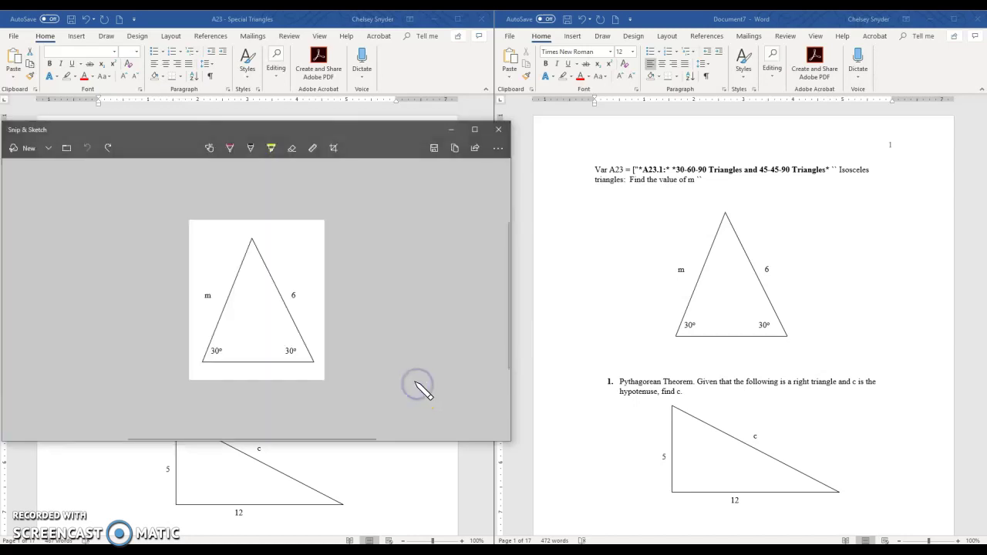
{"action": "left_click", "coordinate": [501, 136]}
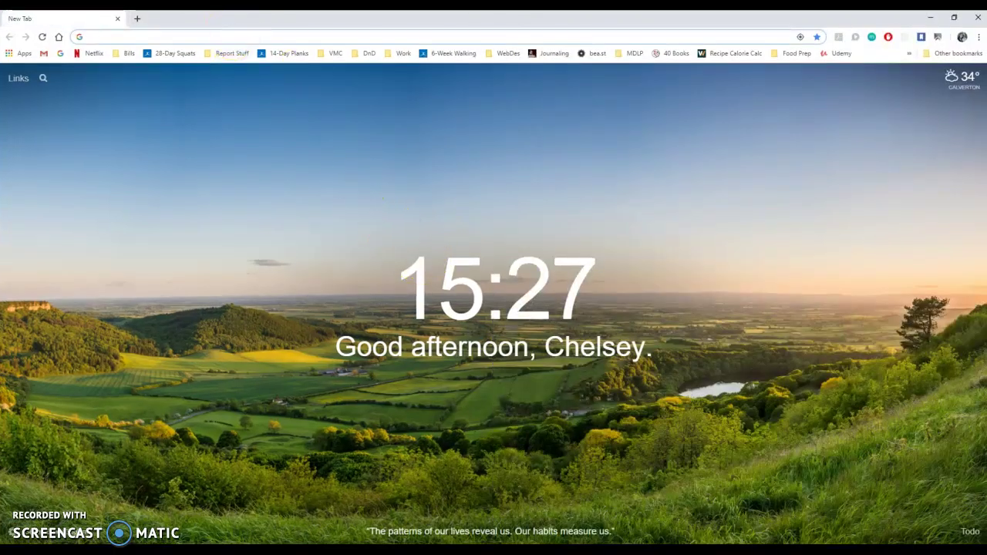
Upload the saved triangle snip to imgur
{"action": "mouse_move", "coordinate": [239, 5]}
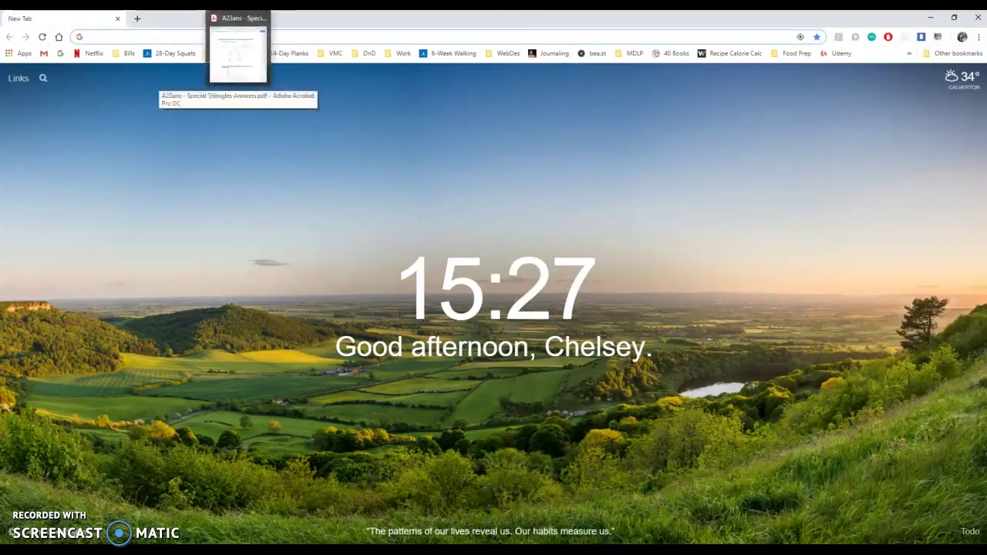
{"action": "type", "text": "imgur.com/upload"}
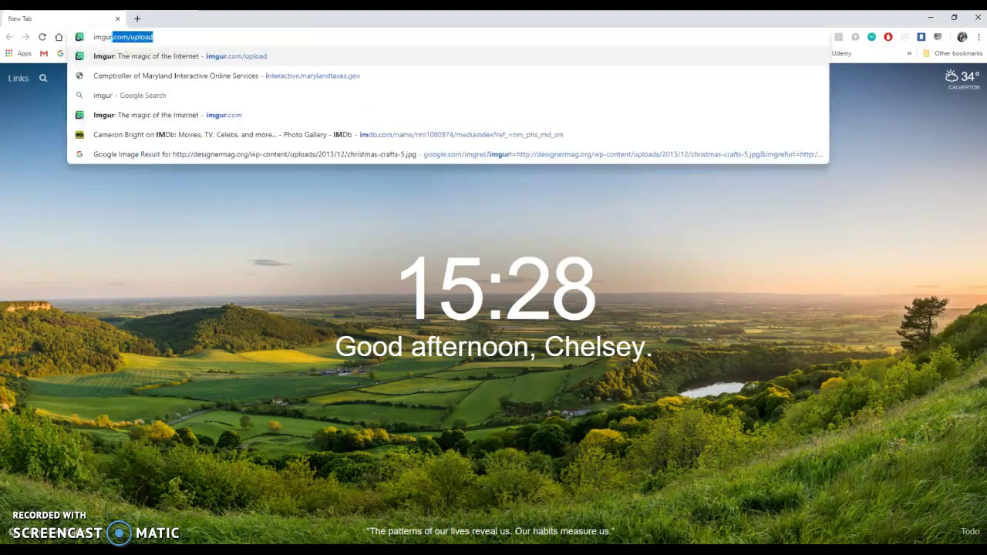
{"action": "key", "text": "Return"}
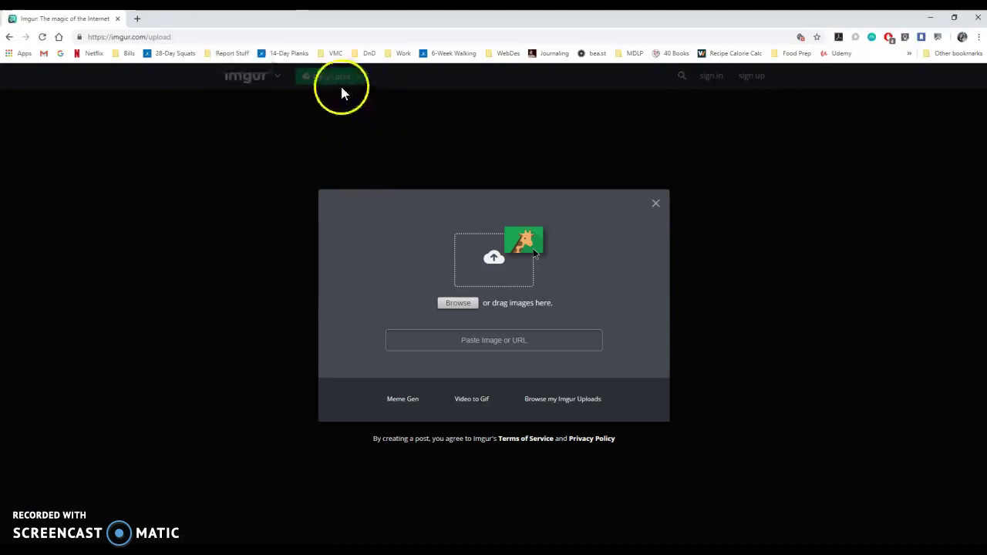
{"action": "left_click", "coordinate": [453, 303]}
{"action": "left_click", "coordinate": [120, 96]}
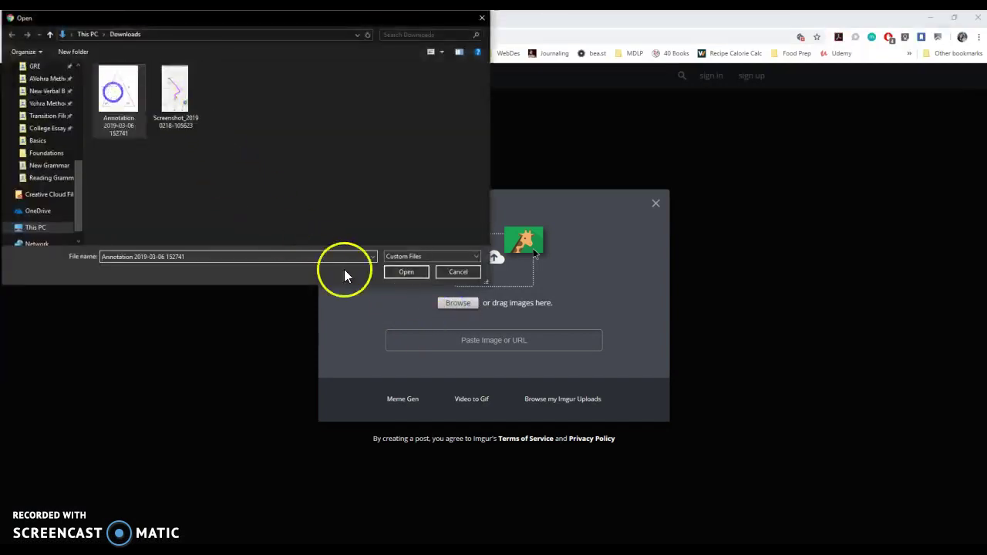
{"action": "left_click", "coordinate": [404, 272]}
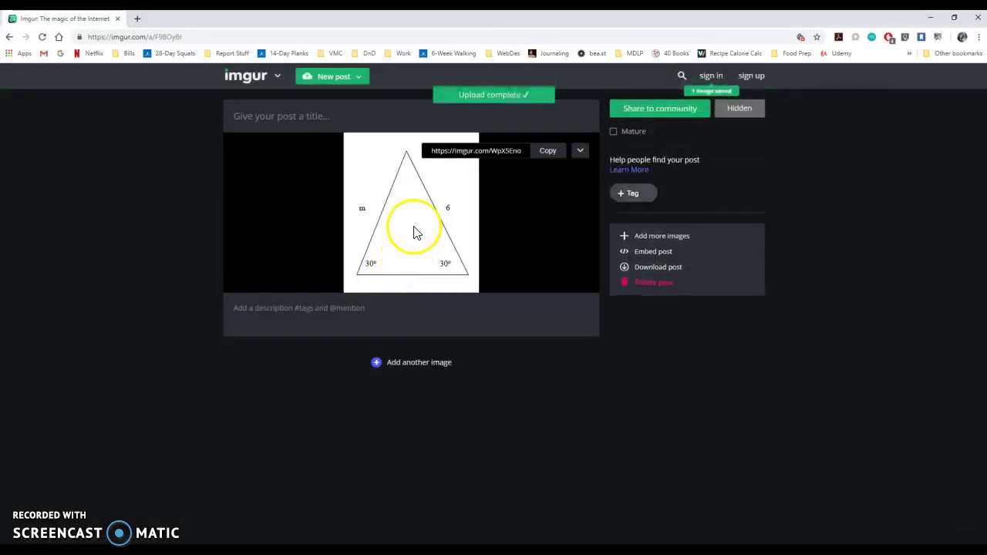
Copy the uploaded image's direct address and minimize Chrome to return to Word
{"action": "right_click", "coordinate": [435, 222]}
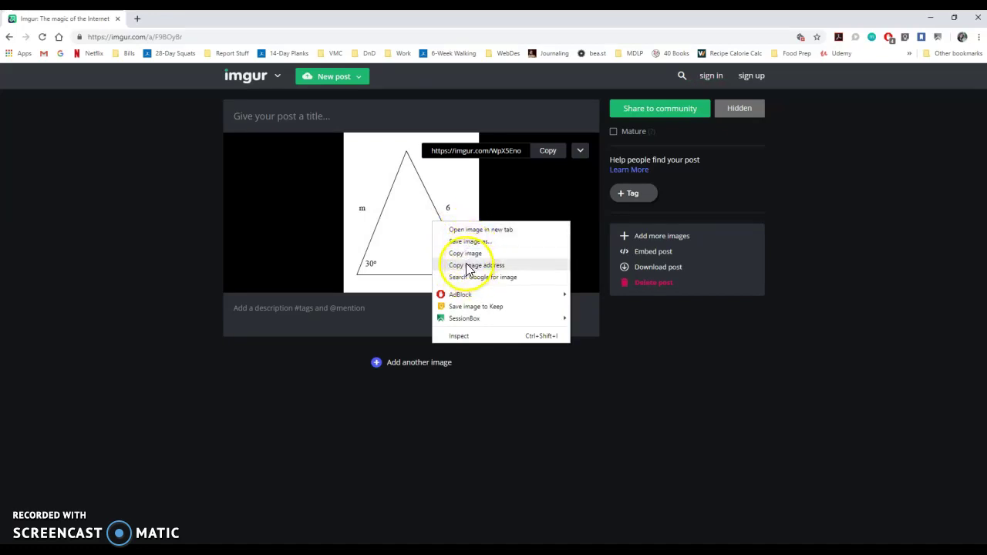
{"action": "left_click", "coordinate": [469, 265]}
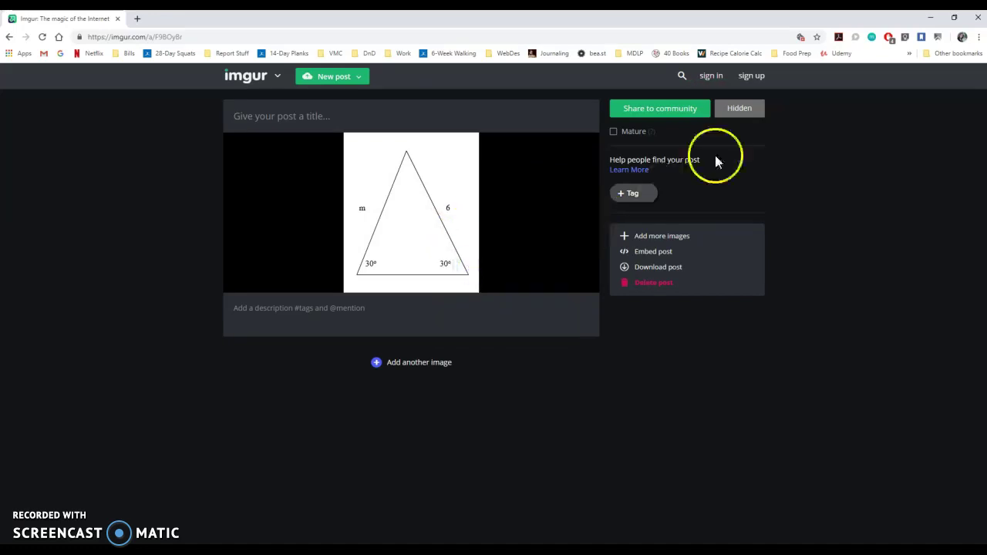
{"action": "left_click", "coordinate": [932, 17]}
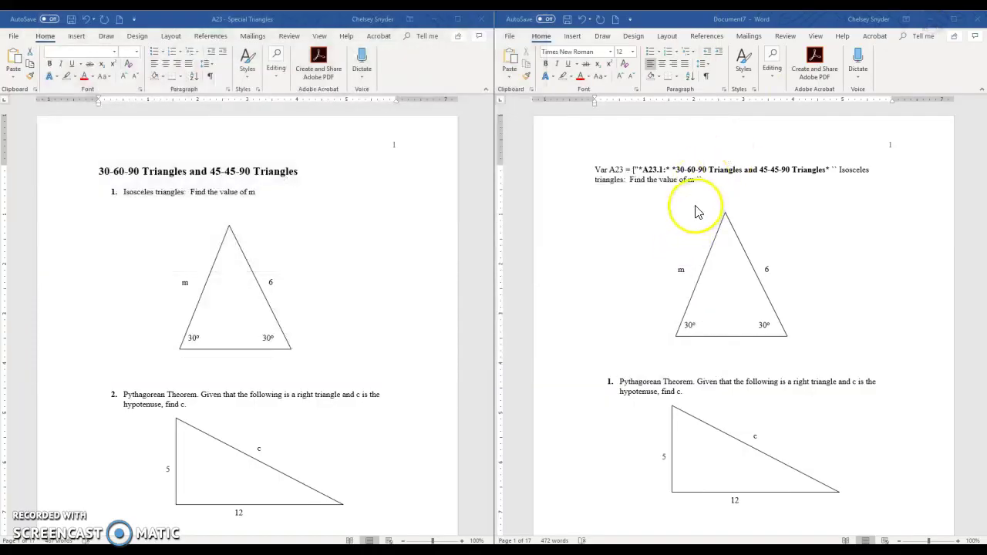
Paste the imgur link after question A23.1 and add a bold *Alert label
{"action": "key", "text": "ctrl+v"}
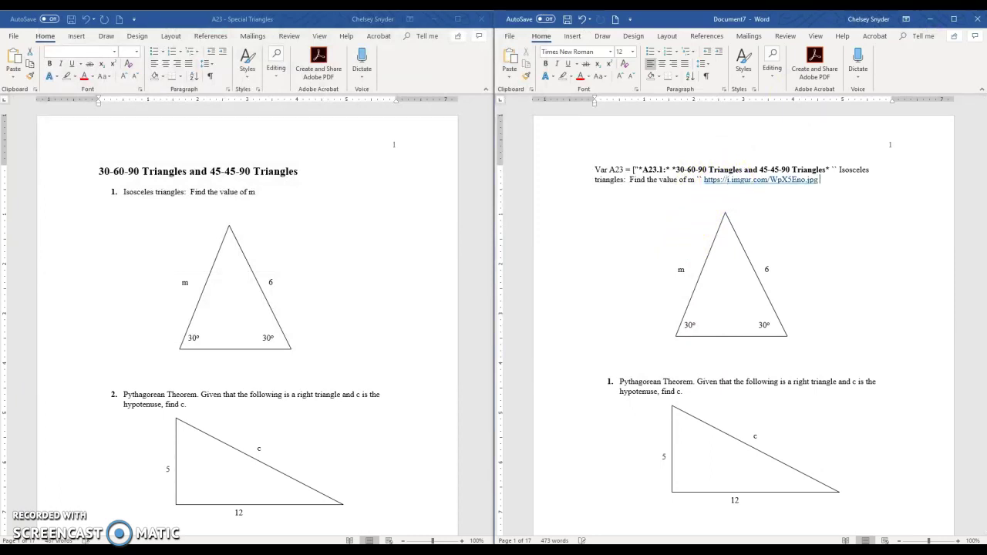
{"action": "key", "text": "ctrl+b"}
{"action": "type", "text": "*Alert:*"}
{"action": "key", "text": "ctrl+b"}
{"action": "key", "text": "Return"}
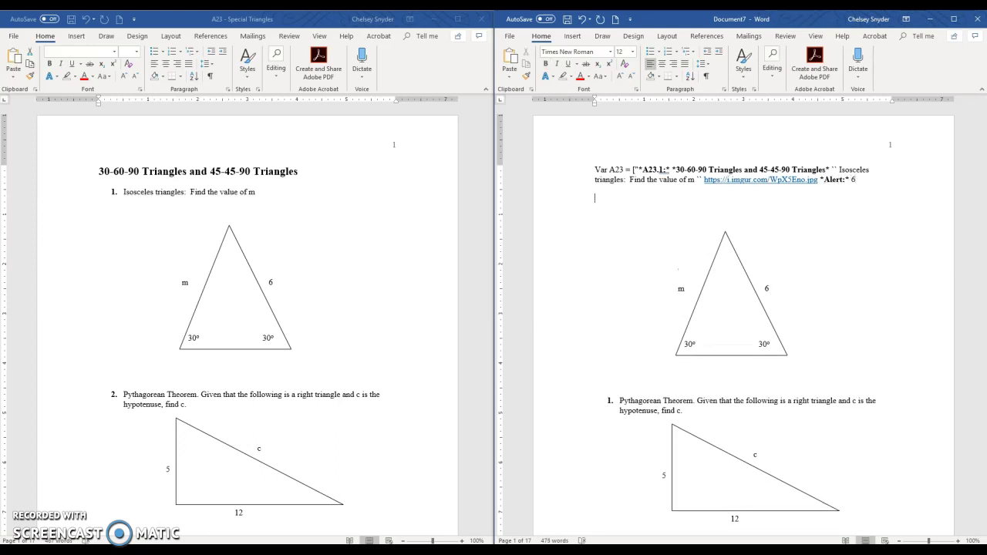
Delete the triangle picture and remove the Pythagorean question's list numbering
{"action": "key", "text": "shift+Down"}
{"action": "key", "text": "shift+Down"}
{"action": "key", "text": "shift+Down"}
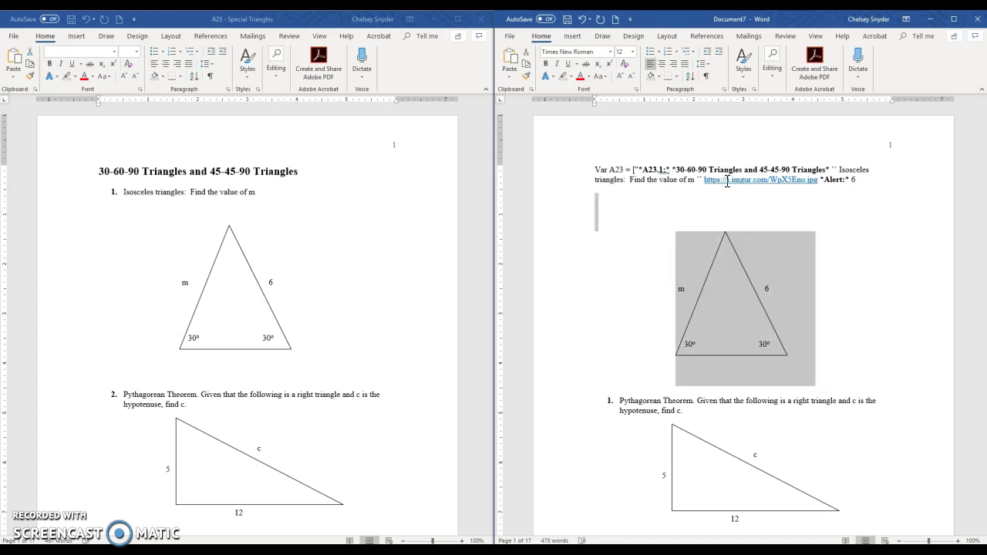
{"action": "key", "text": "Delete"}
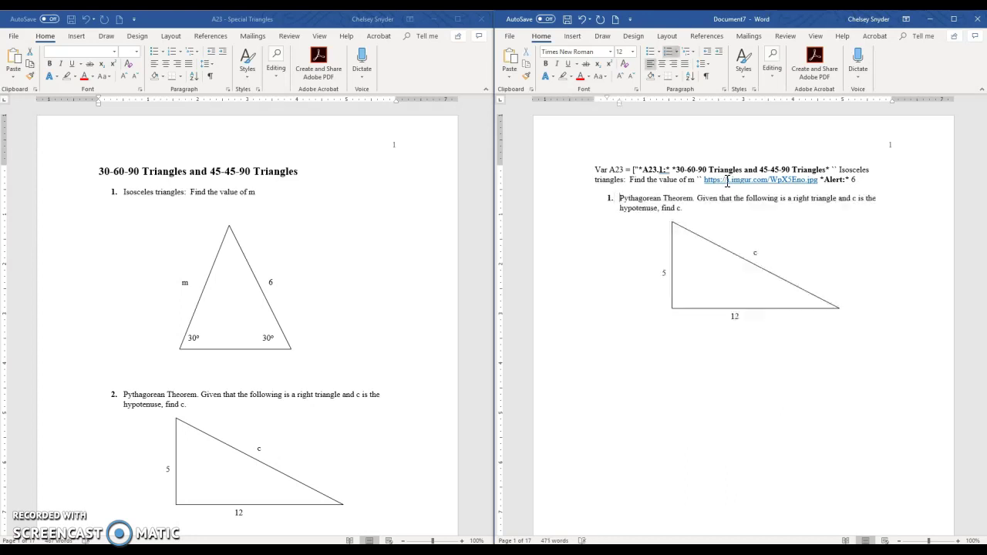
{"action": "key", "text": "BackSpace"}
{"action": "key", "text": "BackSpace"}
{"action": "key", "text": "Return"}
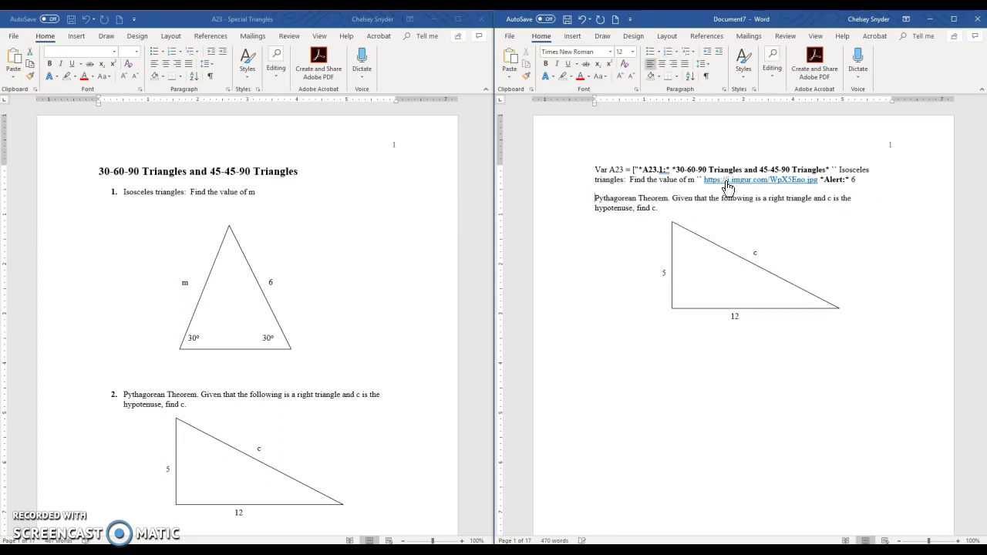
{"action": "key", "text": "ctrl+s"}
{"action": "left_click", "coordinate": [511, 38]}
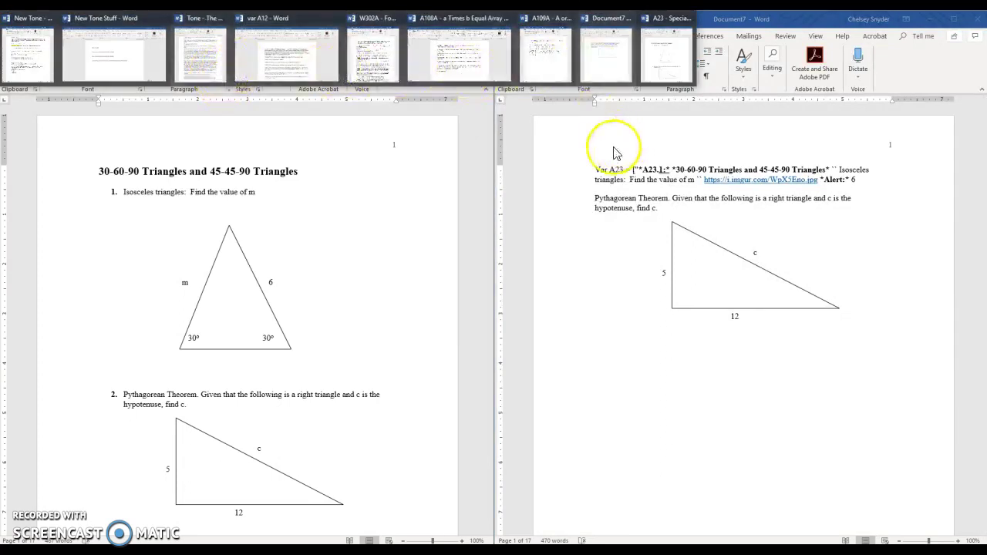
{"action": "left_click", "coordinate": [254, 32]}
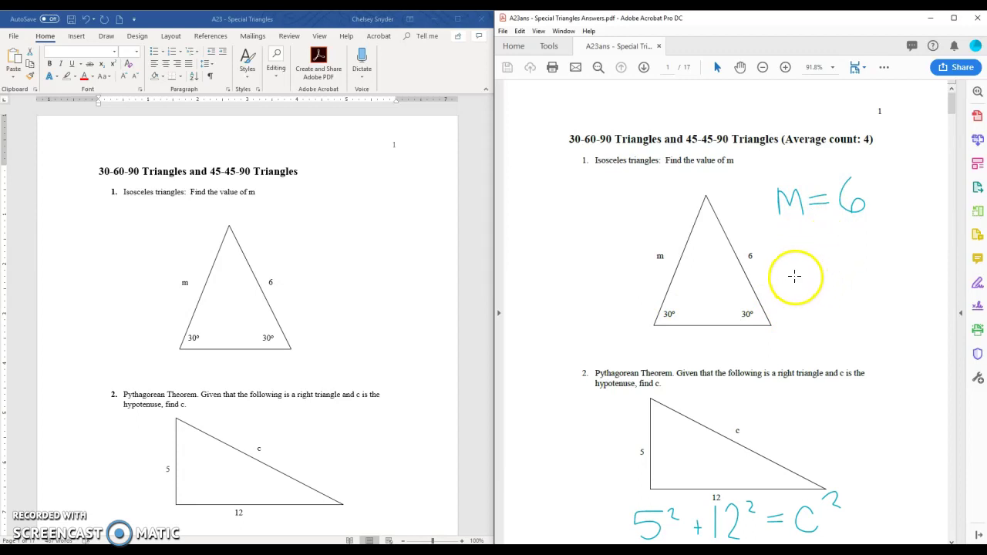
{"action": "scroll", "coordinate": [749, 417], "scroll_direction": "down", "scroll_amount": 1}
{"action": "left_click_drag", "start_coordinate": [748, 417], "coordinate": [749, 105]}
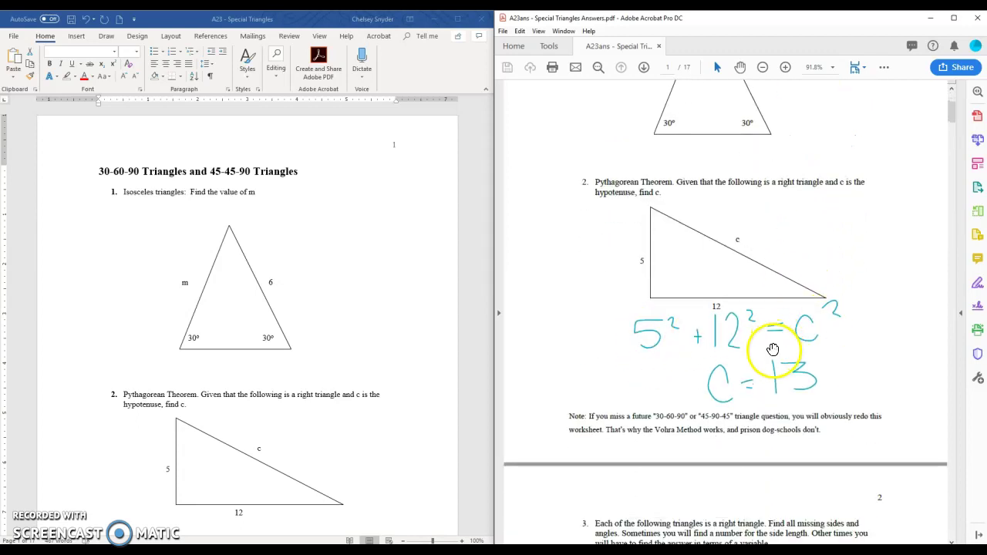
{"action": "scroll", "coordinate": [776, 449], "scroll_direction": "down", "scroll_amount": 6}
{"action": "scroll", "coordinate": [700, 232], "scroll_direction": "down", "scroll_amount": 4}
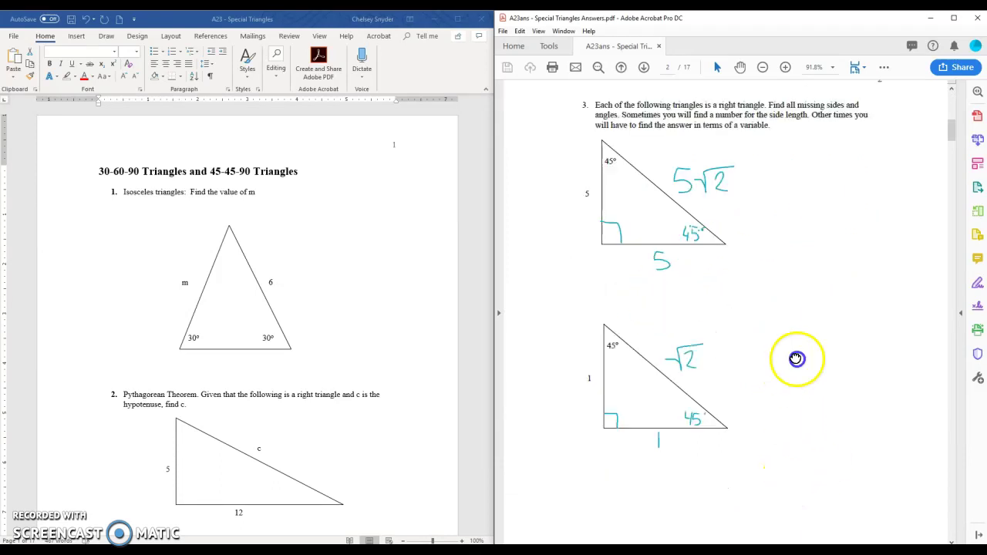
{"action": "mouse_move", "coordinate": [765, 344]}
{"action": "left_mouse_down"}
{"action": "mouse_move", "coordinate": [745, 408]}
{"action": "mouse_move", "coordinate": [753, 405]}
{"action": "mouse_move", "coordinate": [708, 335]}
{"action": "left_mouse_up"}
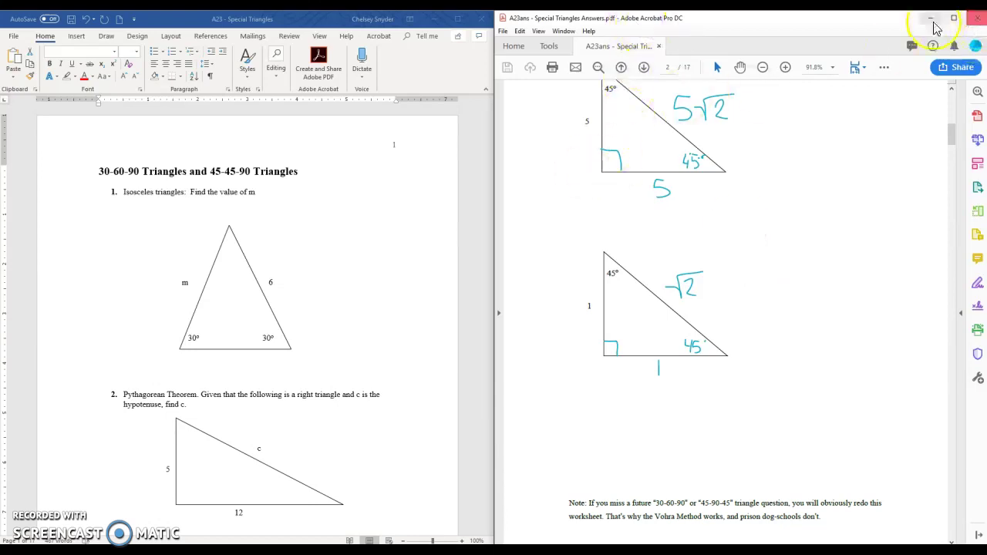
{"action": "scroll", "coordinate": [728, 363], "scroll_direction": "down", "scroll_amount": 10}
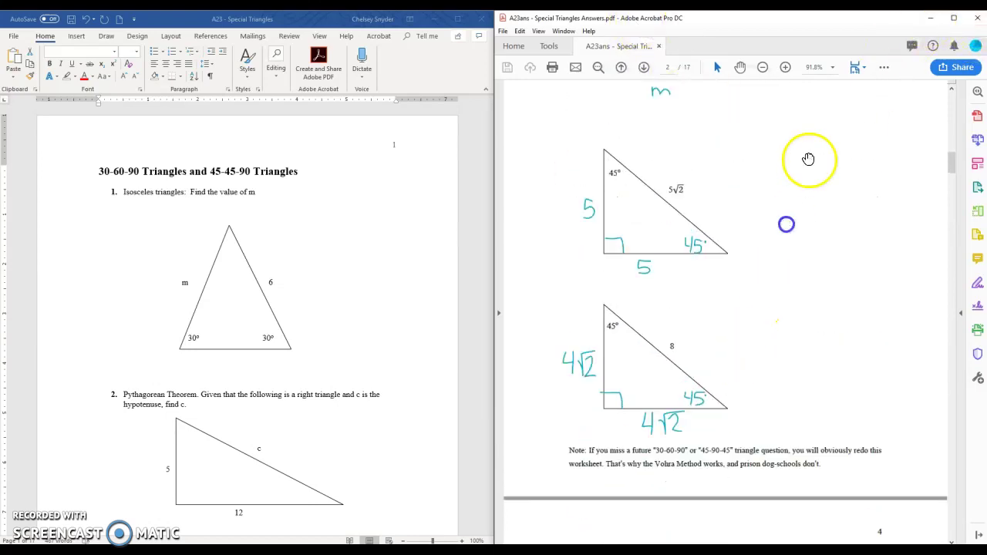
{"action": "left_click", "coordinate": [929, 21]}
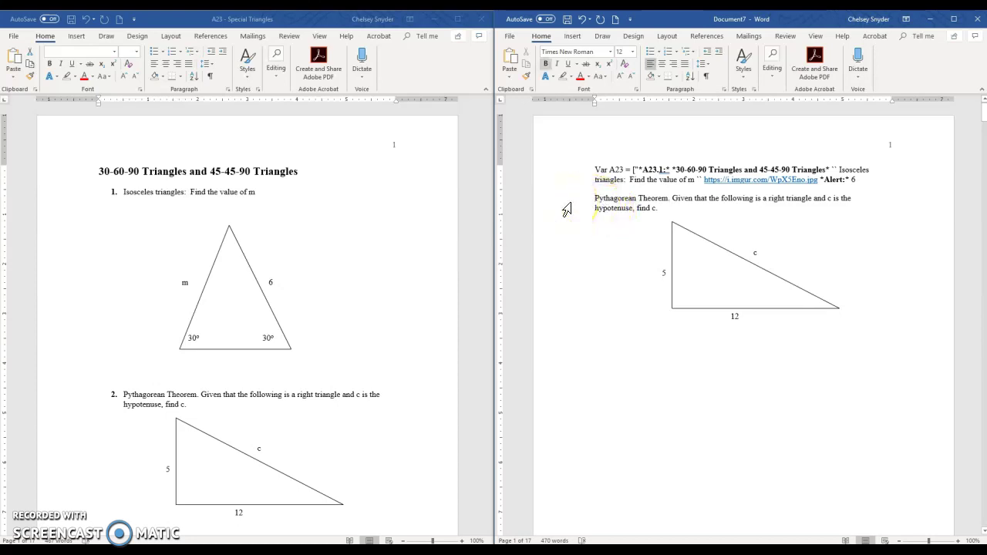
Prefix the Pythagorean question with the bold label '*A23.2:*'
{"action": "type", "text": "*A23.2:*"}
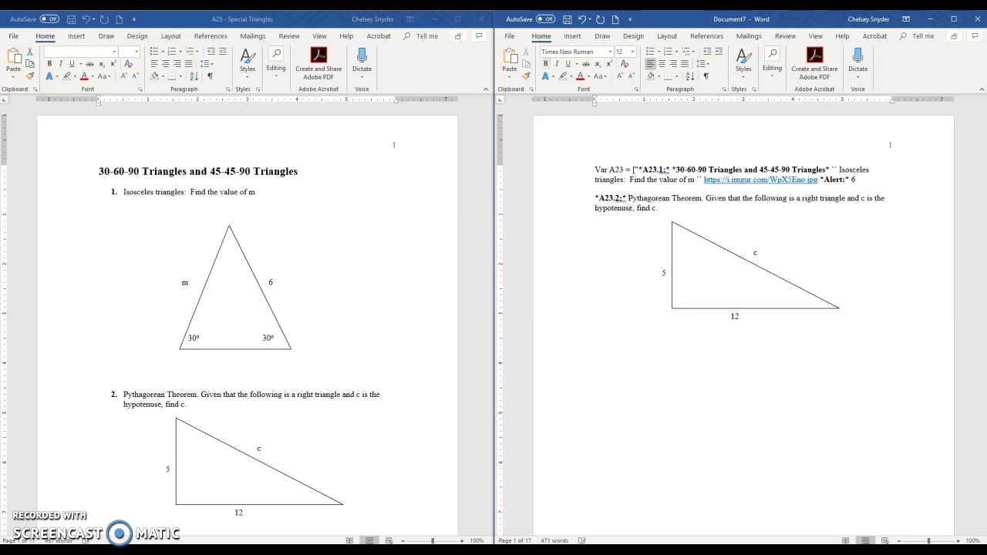
{"action": "key", "text": "ctrl+s"}
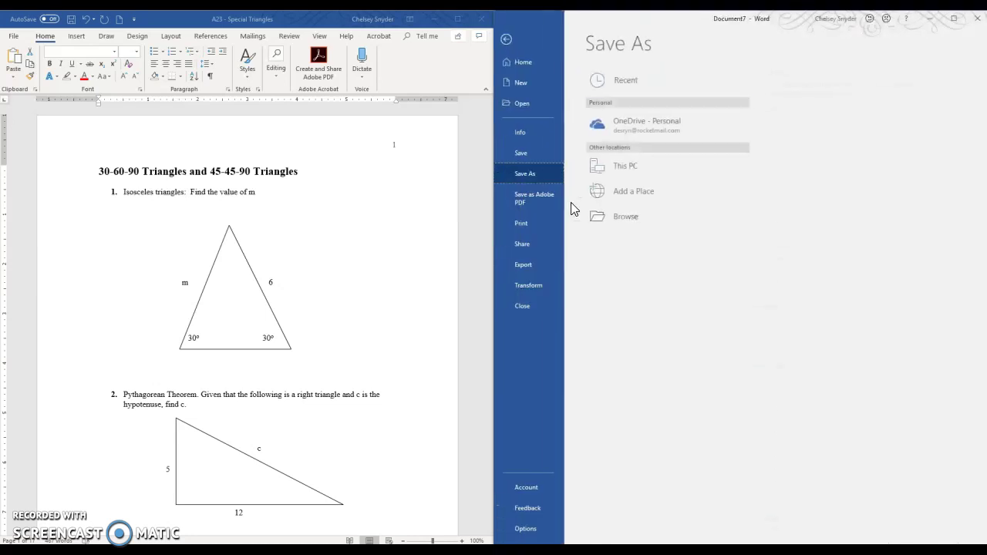
{"action": "left_click", "coordinate": [514, 42]}
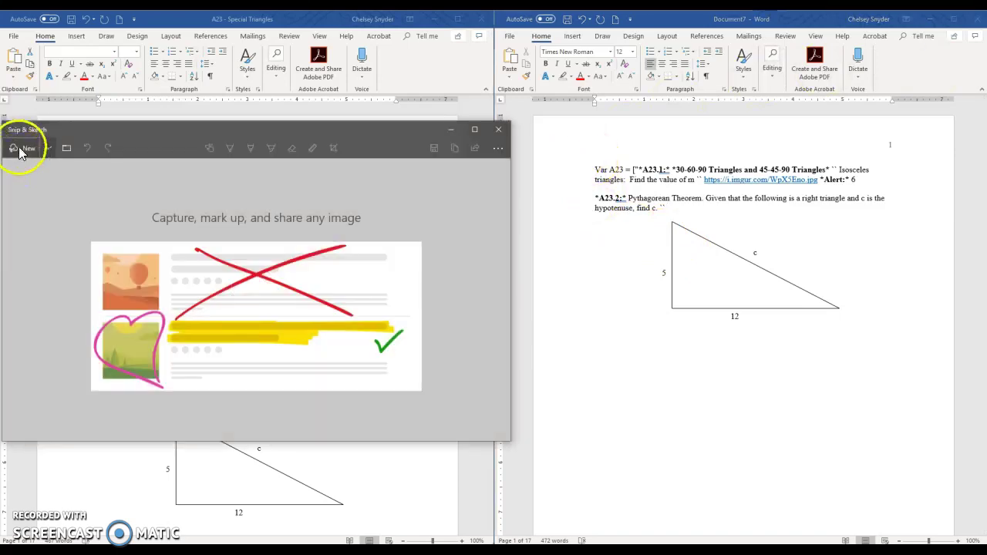
Snip the 5-12-c right triangle, save it as an image file, and close Snip & Sketch
{"action": "left_click", "coordinate": [26, 148]}
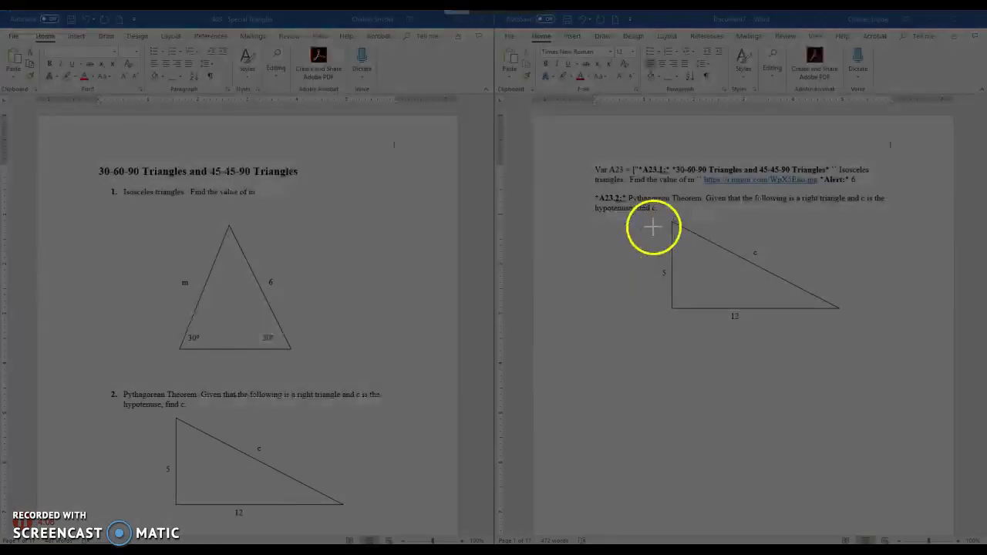
{"action": "left_click_drag", "start_coordinate": [657, 213], "coordinate": [853, 326]}
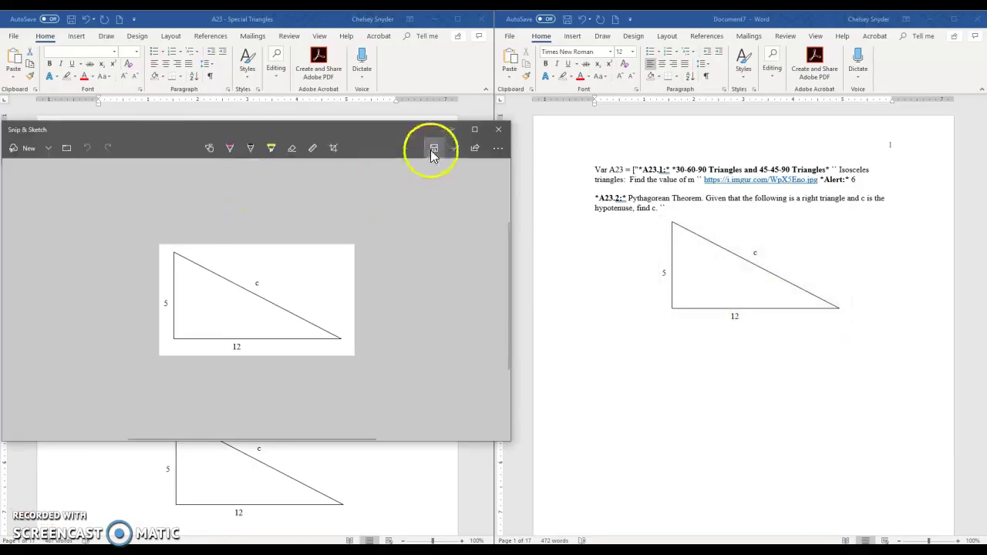
{"action": "left_click", "coordinate": [432, 151]}
{"action": "left_click", "coordinate": [410, 384]}
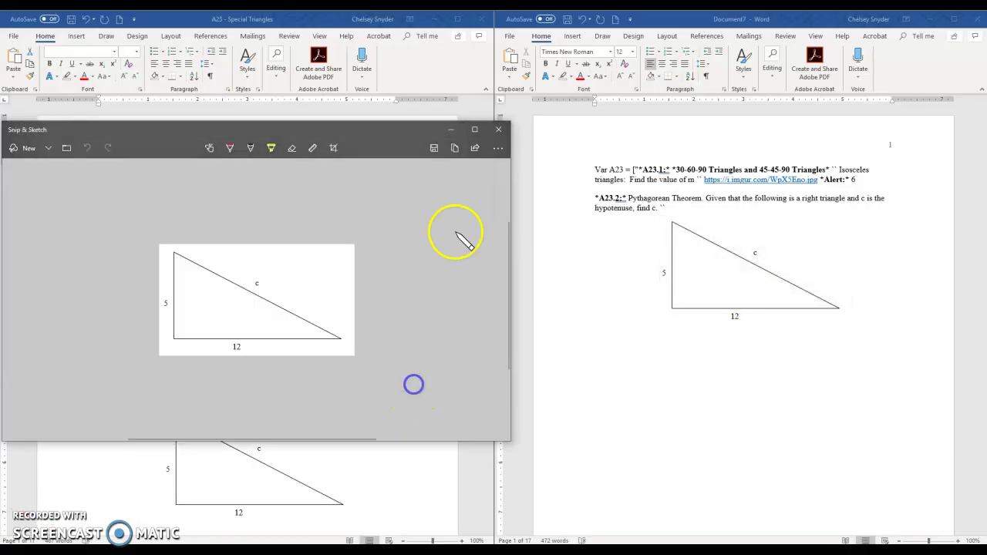
{"action": "left_click", "coordinate": [499, 130]}
Upload the 5-12-c triangle screenshot to a new Imgur post
{"action": "mouse_move", "coordinate": [109, 6]}
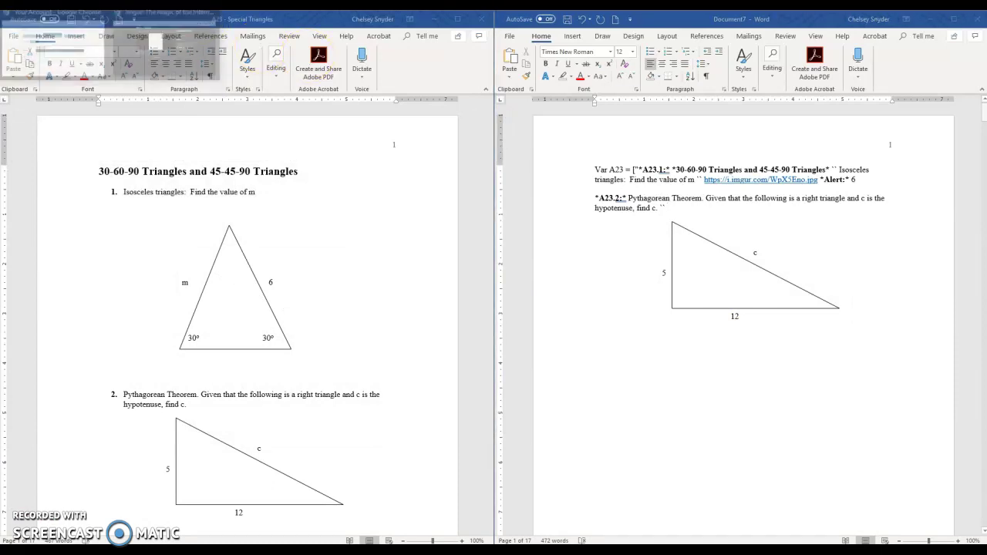
{"action": "left_click", "coordinate": [129, 40]}
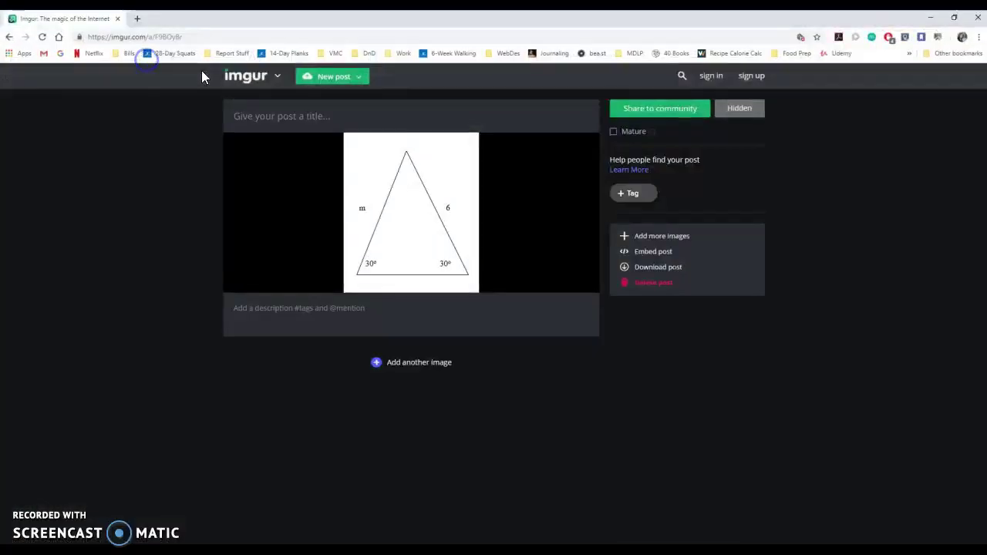
{"action": "left_click", "coordinate": [322, 79]}
{"action": "left_click", "coordinate": [451, 304]}
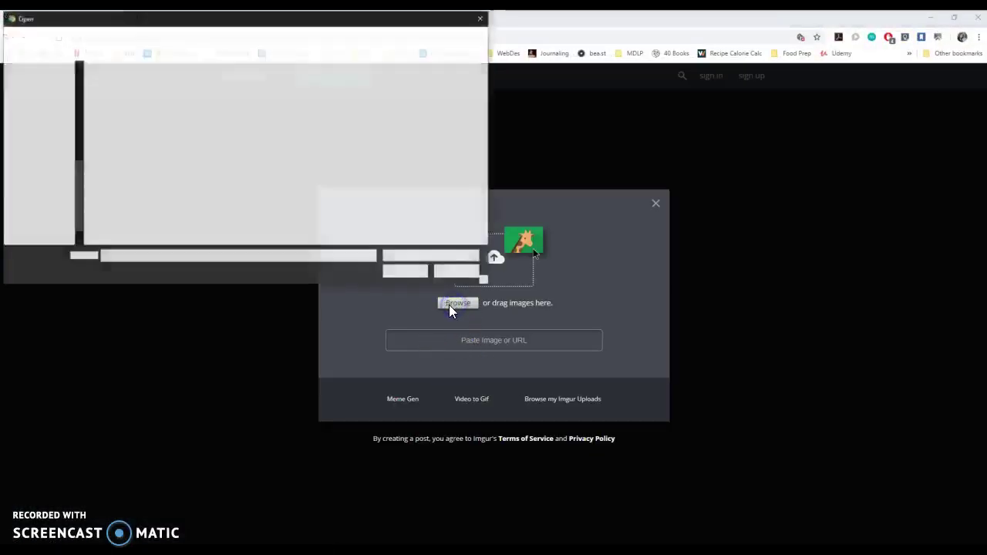
{"action": "left_click", "coordinate": [175, 102]}
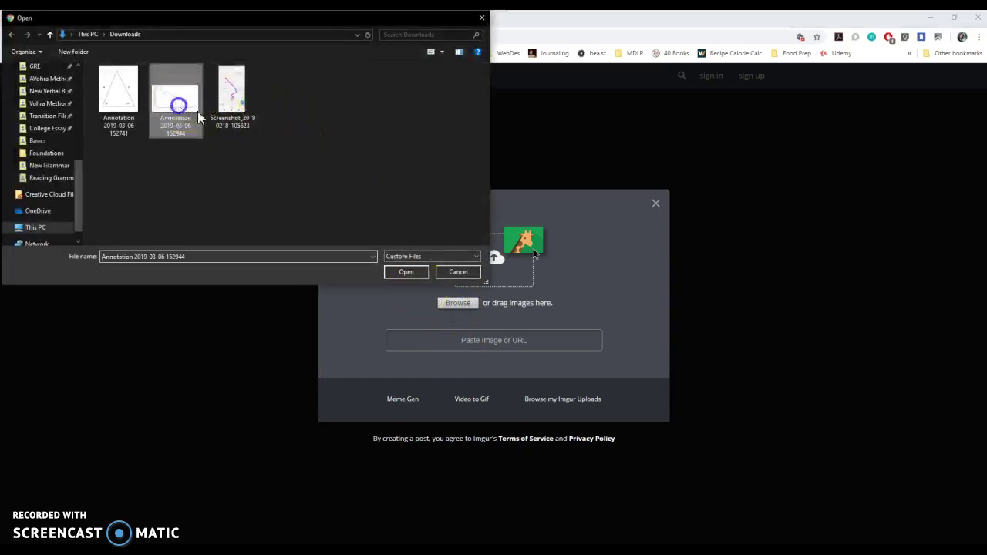
{"action": "left_click", "coordinate": [406, 272]}
Copy the uploaded image's address and paste it after question 2's text in Word
{"action": "right_click", "coordinate": [409, 203]}
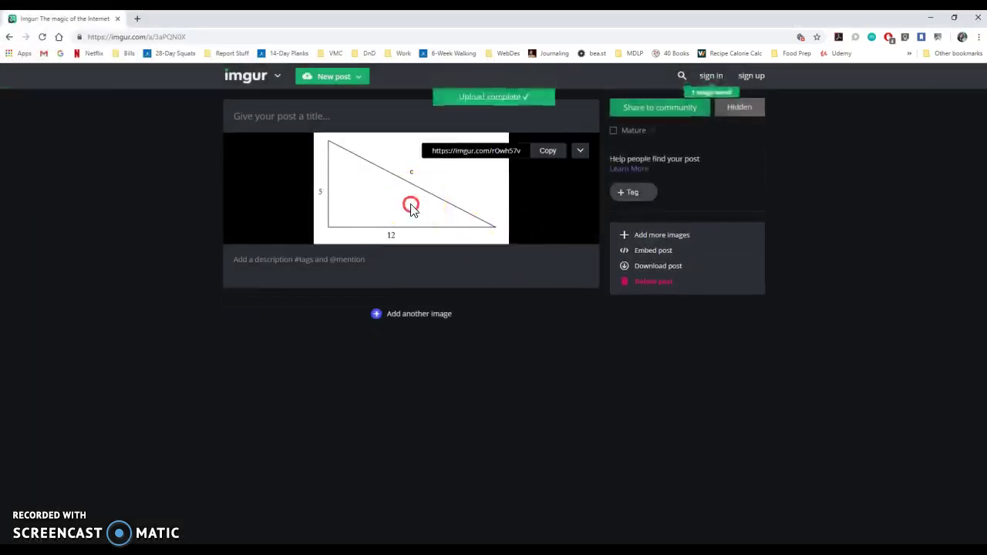
{"action": "left_click", "coordinate": [437, 253]}
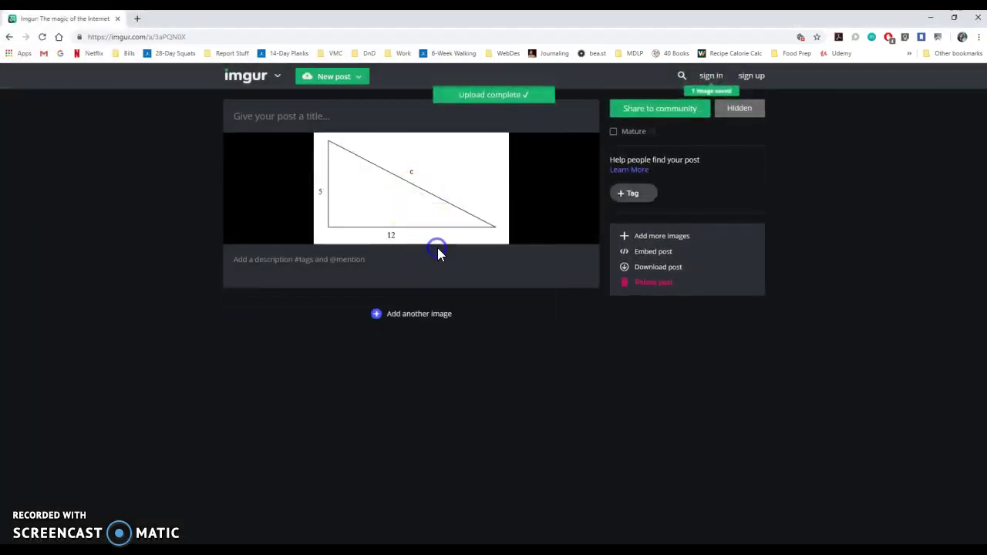
{"action": "left_click", "coordinate": [931, 17]}
{"action": "type", "text": "https://i.imgur.com/rOwh57v.jpg"}
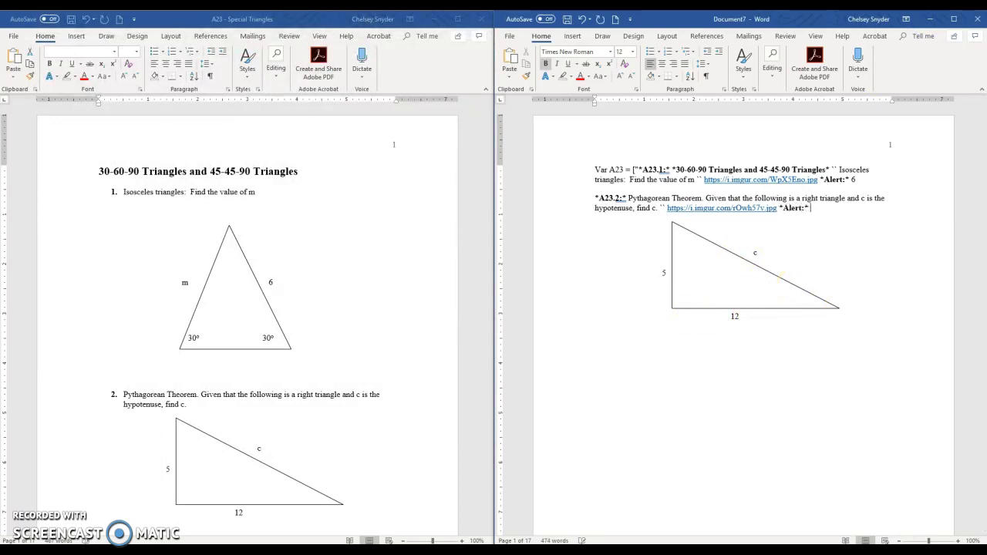
Delete question 2's triangle picture and blank lines, then switch to the Slack chat
{"action": "key", "text": "Return"}
{"action": "key", "text": "shift+Down"}
{"action": "key", "text": "shift+Down"}
{"action": "scroll", "coordinate": [803, 288], "scroll_direction": "down", "scroll_amount": 4}
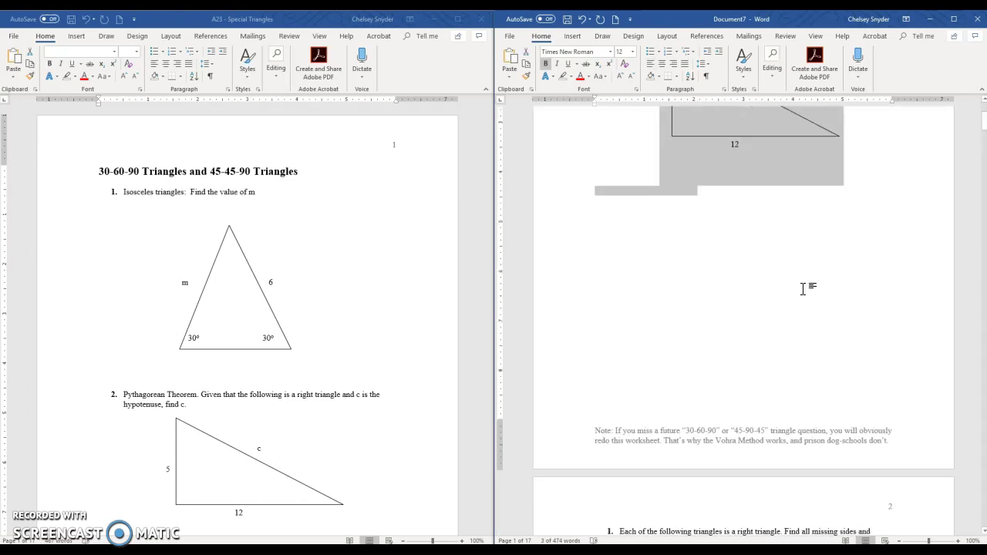
{"action": "key", "text": "Delete"}
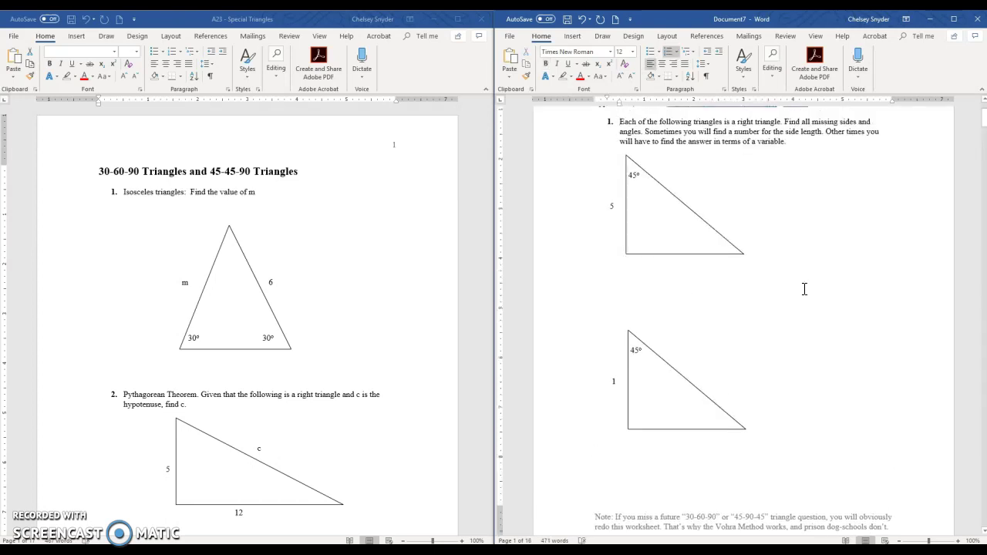
{"action": "scroll", "coordinate": [810, 401], "scroll_direction": "up", "scroll_amount": 3}
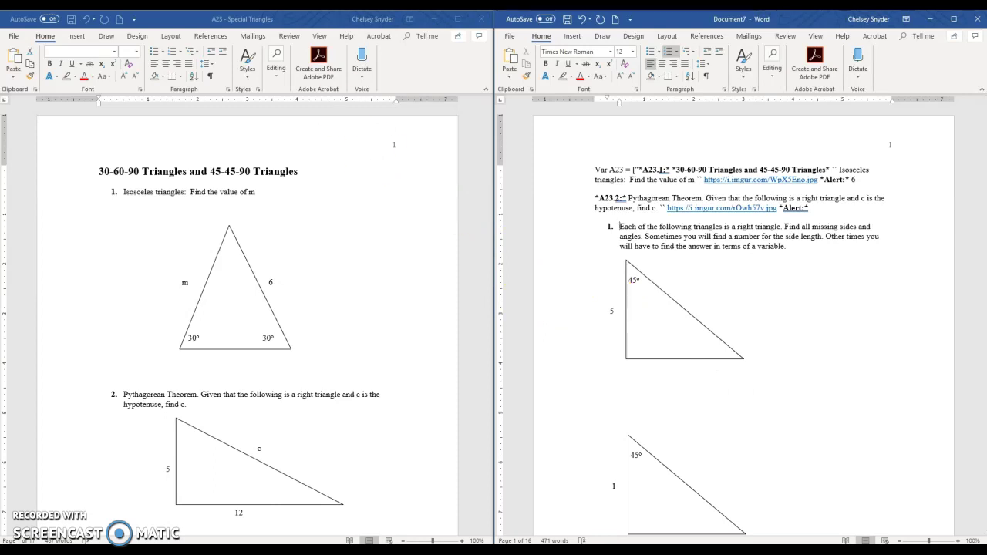
{"action": "key", "text": "alt+Tab"}
{"action": "left_click", "coordinate": [538, 147]}
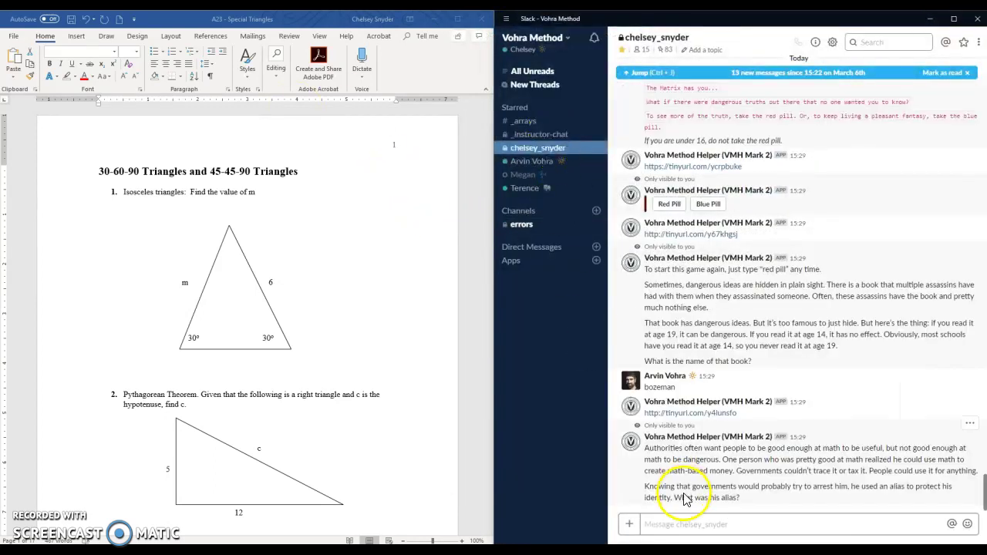
Read back through the direct-message thread and _instructor-chat channel, then minimize Slack
{"action": "left_click", "coordinate": [671, 524]}
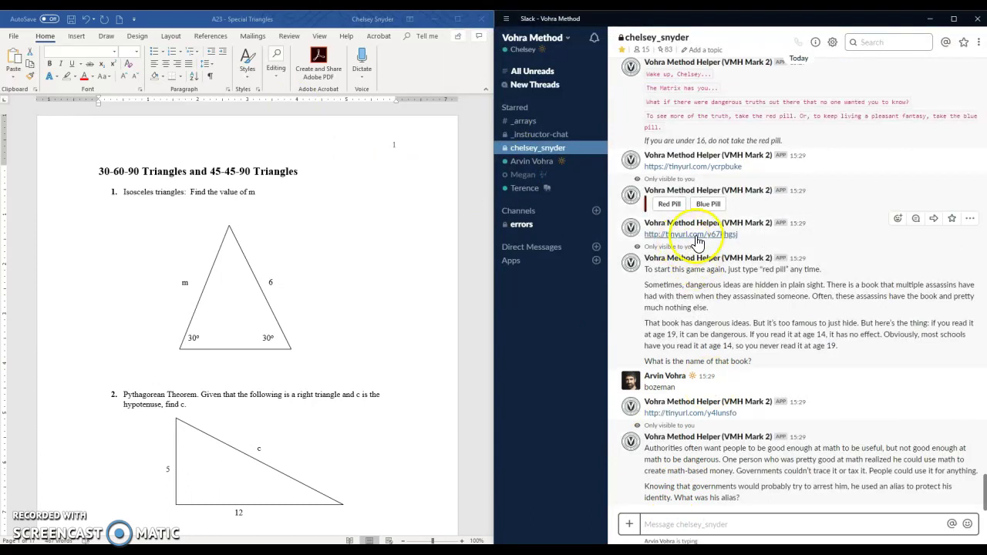
{"action": "scroll", "coordinate": [732, 201], "scroll_direction": "up", "scroll_amount": 10}
{"action": "scroll", "coordinate": [736, 192], "scroll_direction": "up", "scroll_amount": 5}
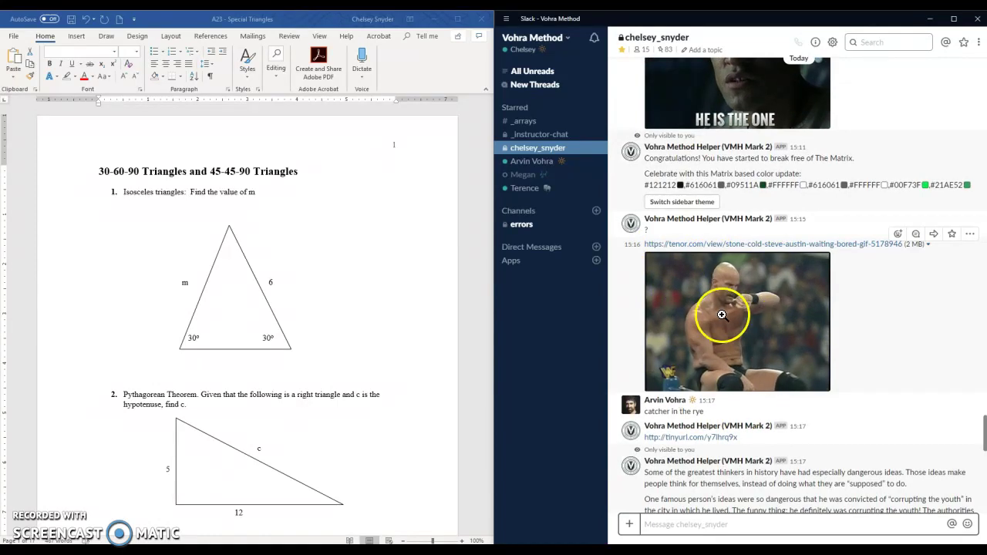
{"action": "scroll", "coordinate": [694, 285], "scroll_direction": "up", "scroll_amount": 10}
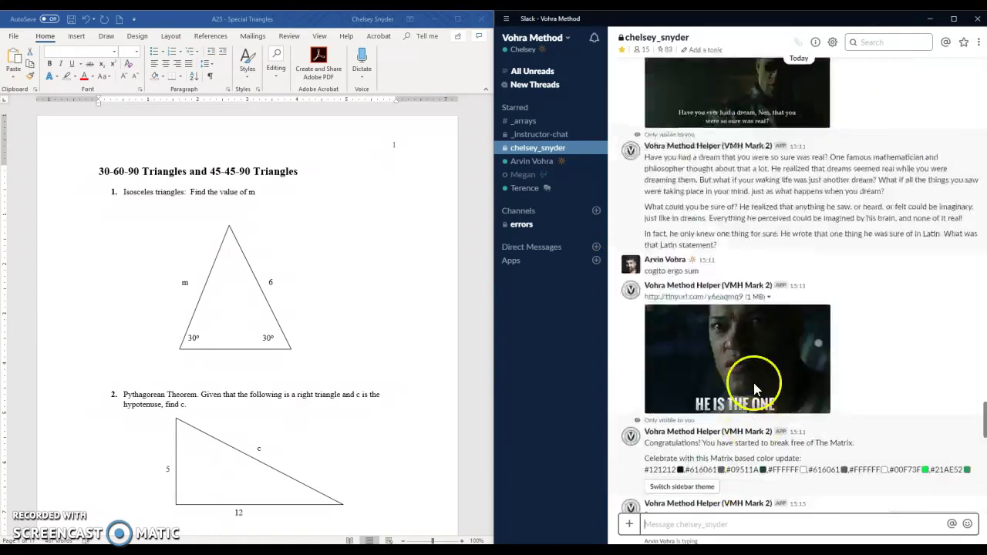
{"action": "scroll", "coordinate": [760, 310], "scroll_direction": "down", "scroll_amount": 15}
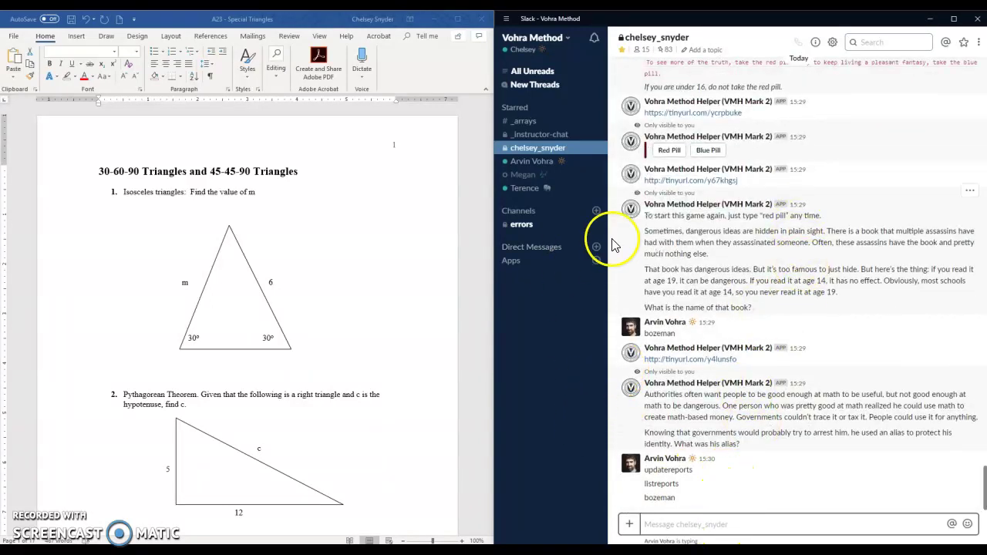
{"action": "left_click", "coordinate": [551, 136]}
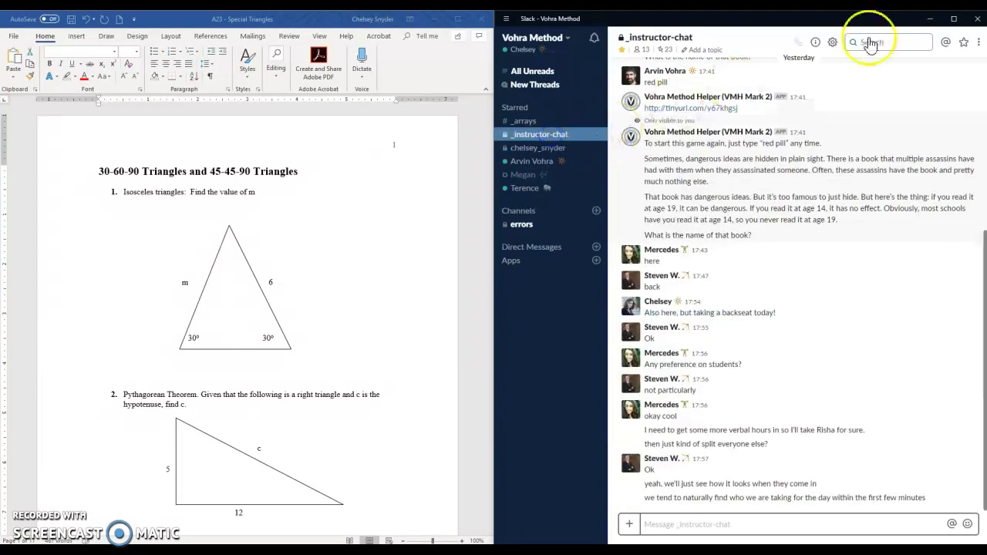
{"action": "left_click", "coordinate": [931, 19]}
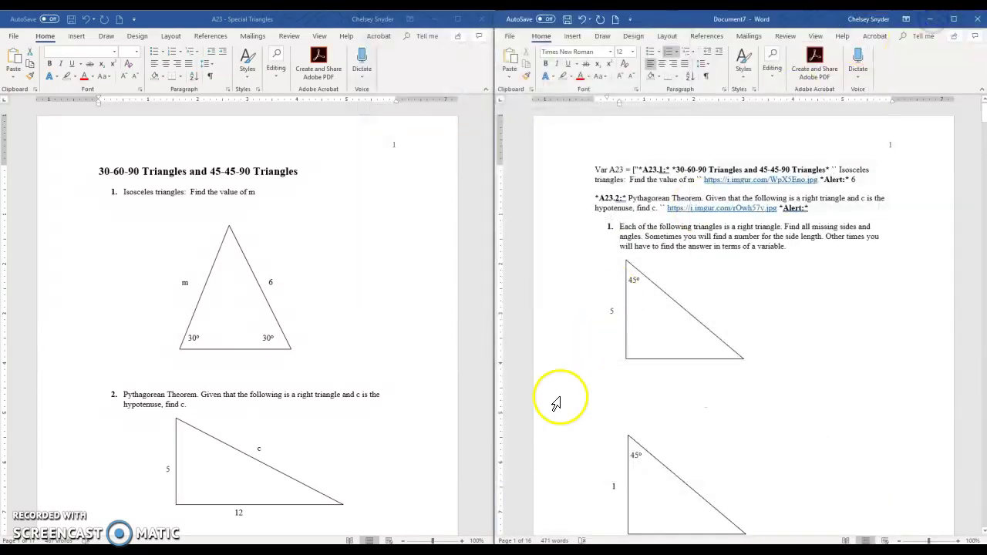
Select the *Alert:* label after question 2's second link, then switch to the answer-key PDF
{"action": "left_click", "coordinate": [781, 207]}
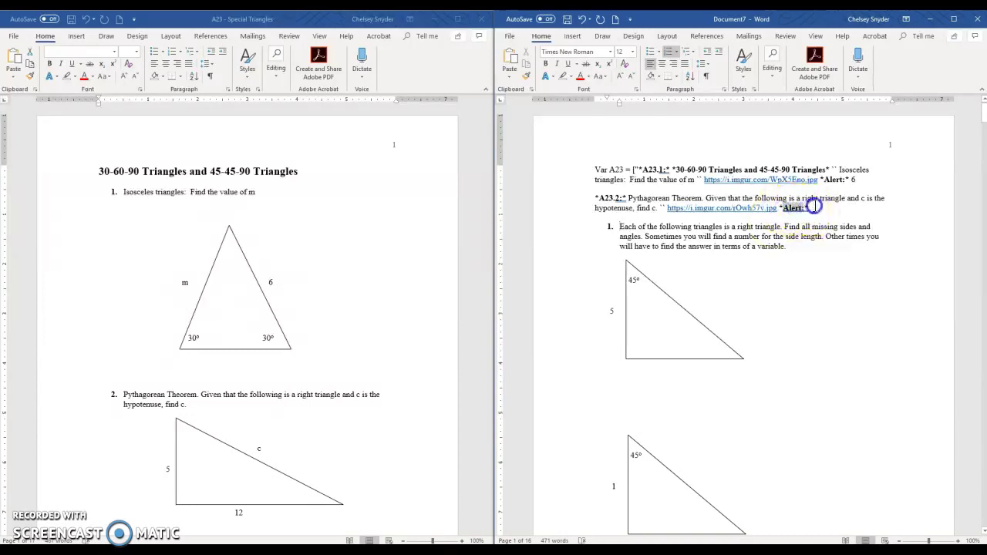
{"action": "left_click_drag", "start_coordinate": [814, 207], "coordinate": [814, 207]}
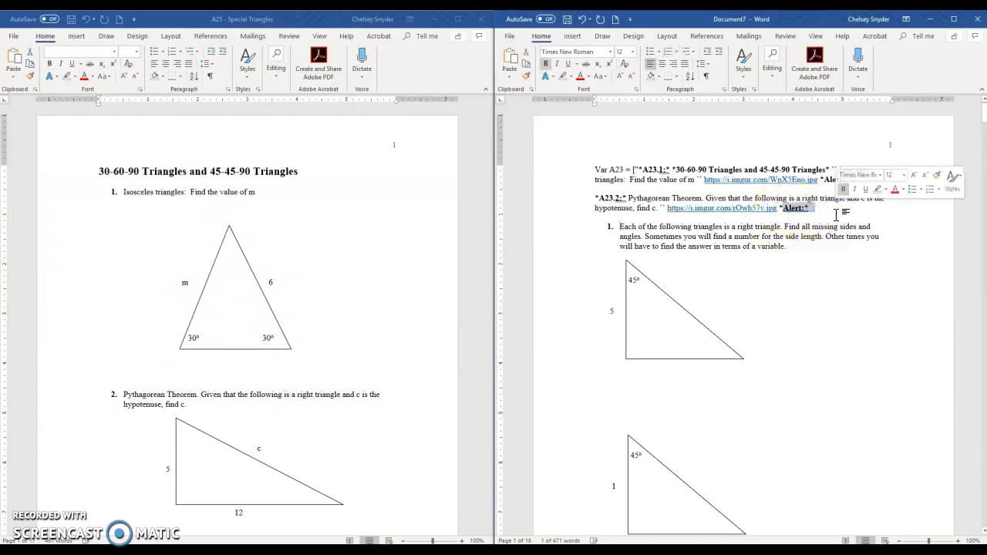
{"action": "left_click", "coordinate": [835, 216]}
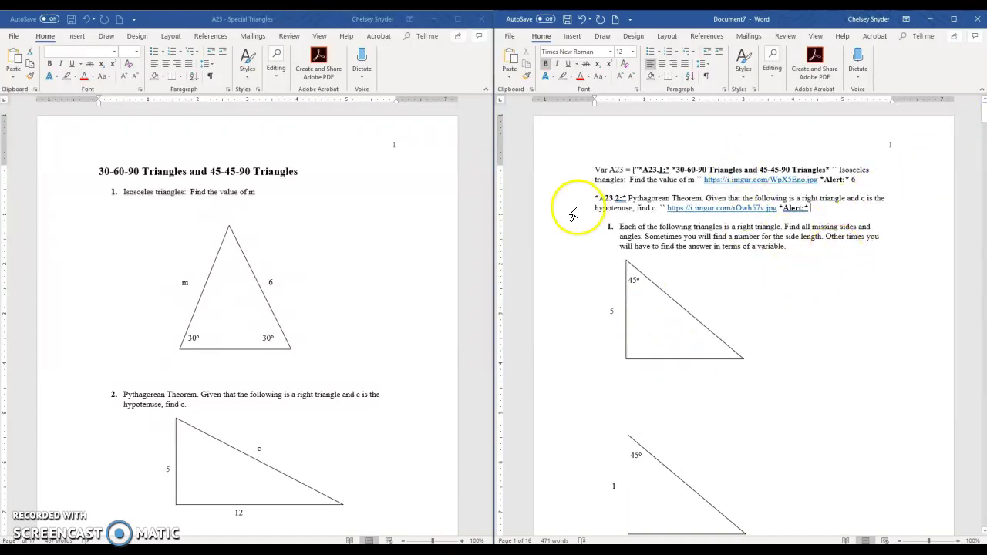
{"action": "key", "text": "alt+Tab"}
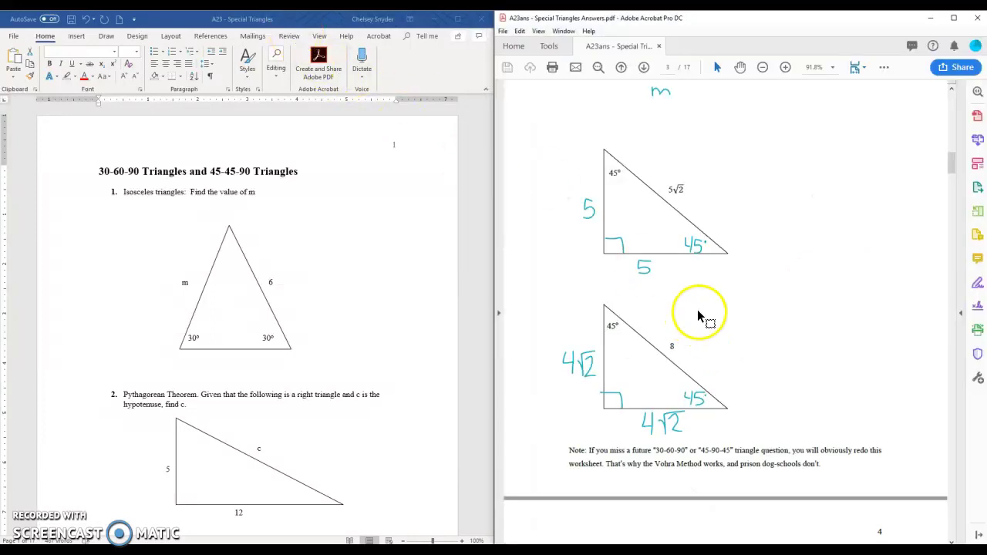
Snapshot the 45-45-90 triangle answers (hypotenuse m√2, legs 5 and 4√2) in the answer key
{"action": "scroll", "coordinate": [698, 309], "scroll_direction": "up", "scroll_amount": 1}
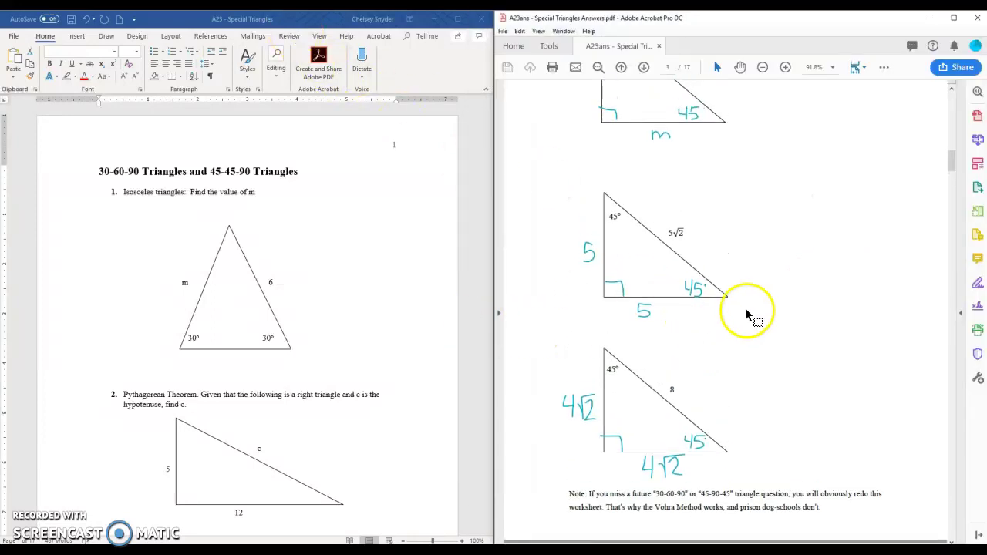
{"action": "left_click_drag", "start_coordinate": [573, 177], "coordinate": [761, 351]}
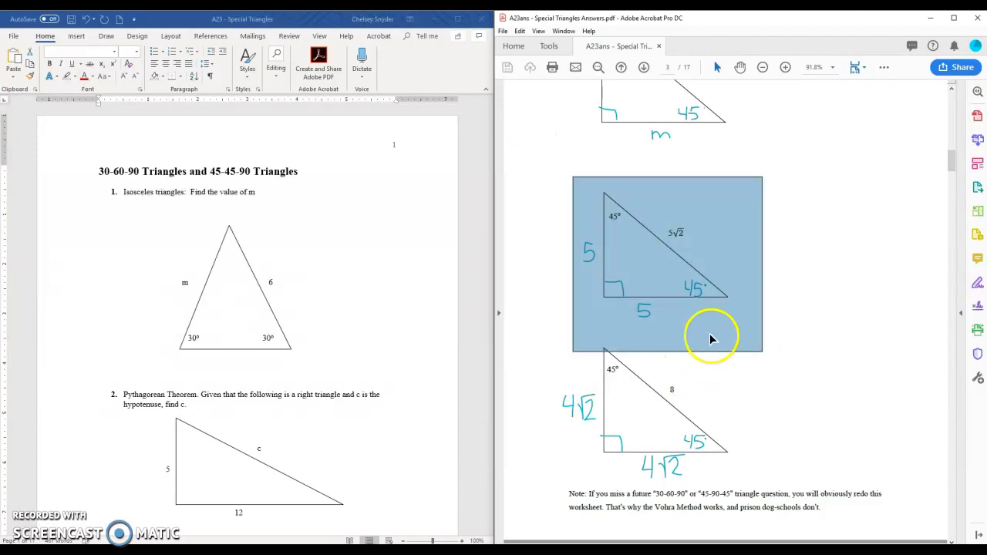
{"action": "left_click", "coordinate": [794, 312]}
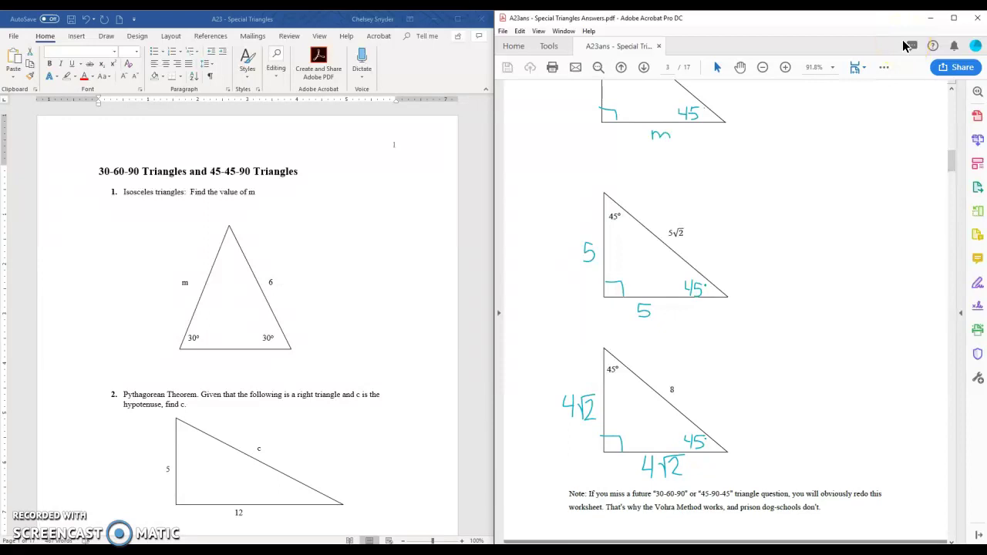
{"action": "scroll", "coordinate": [731, 229], "scroll_direction": "up", "scroll_amount": 1}
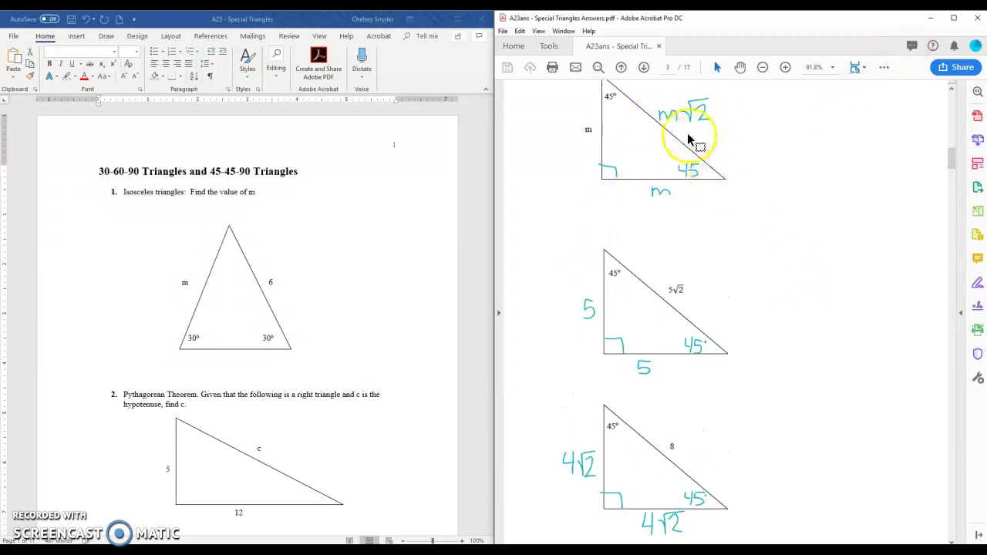
{"action": "left_click", "coordinate": [931, 17]}
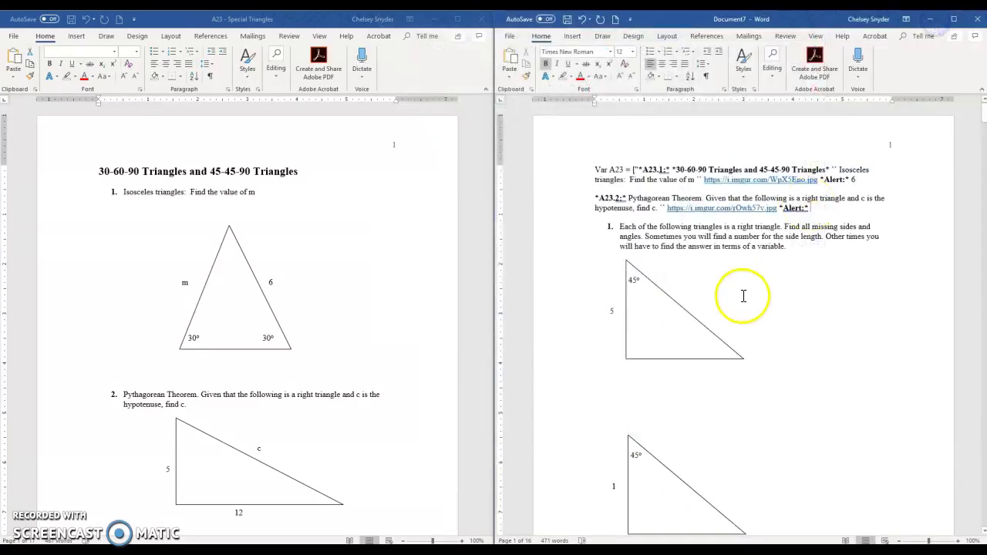